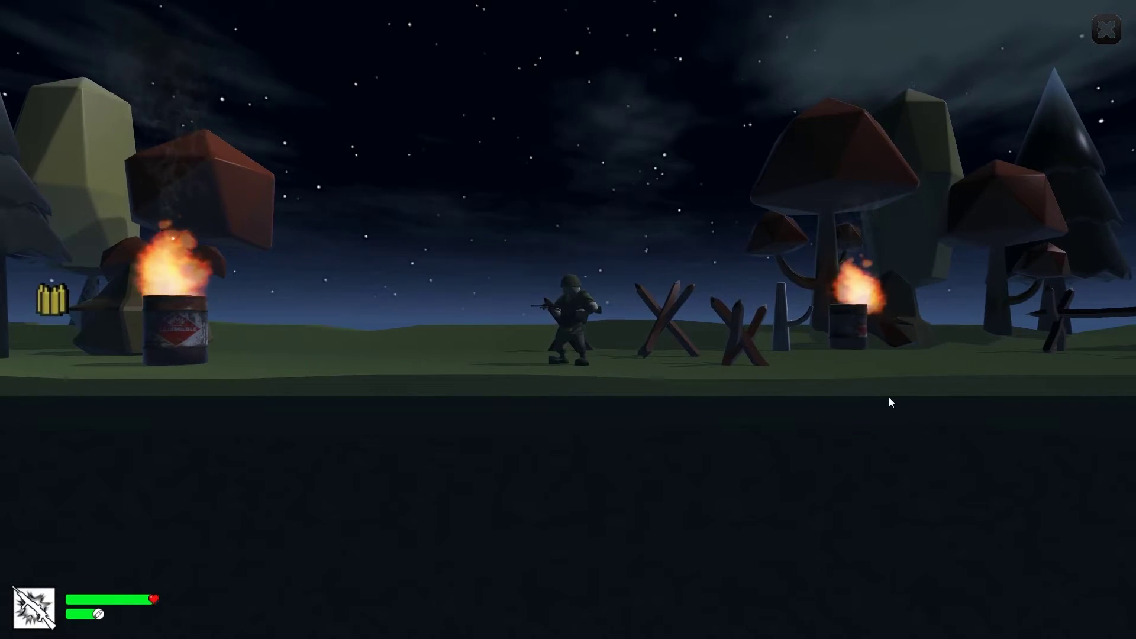
pyautogui.click(889, 397)
pyautogui.click(890, 398)
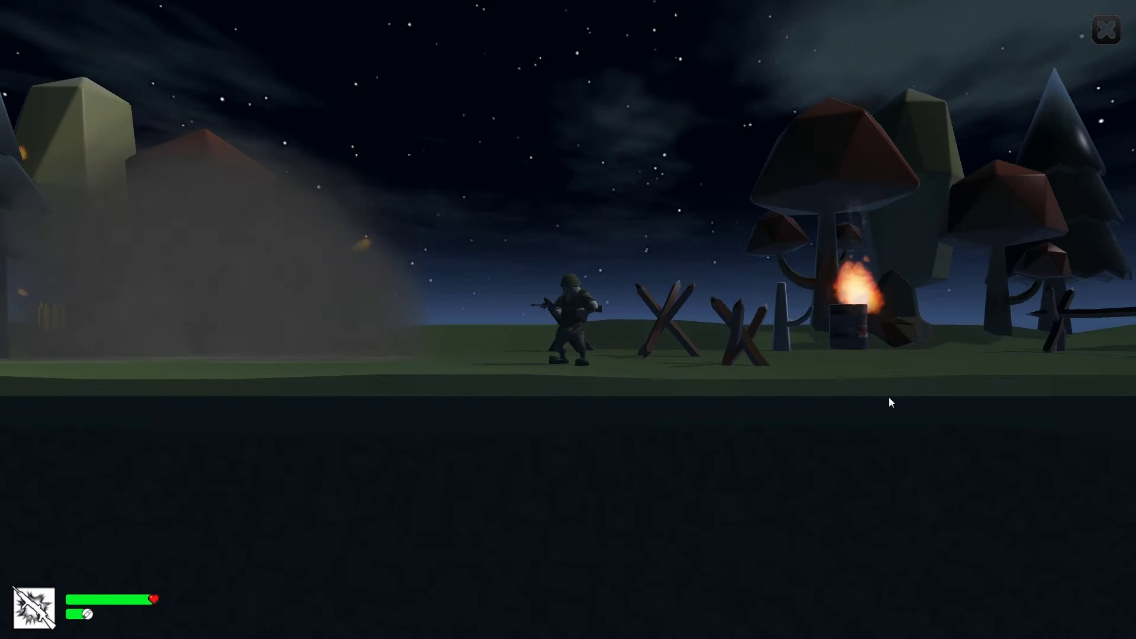
pyautogui.press('a')
pyautogui.click(889, 398)
pyautogui.click(888, 396)
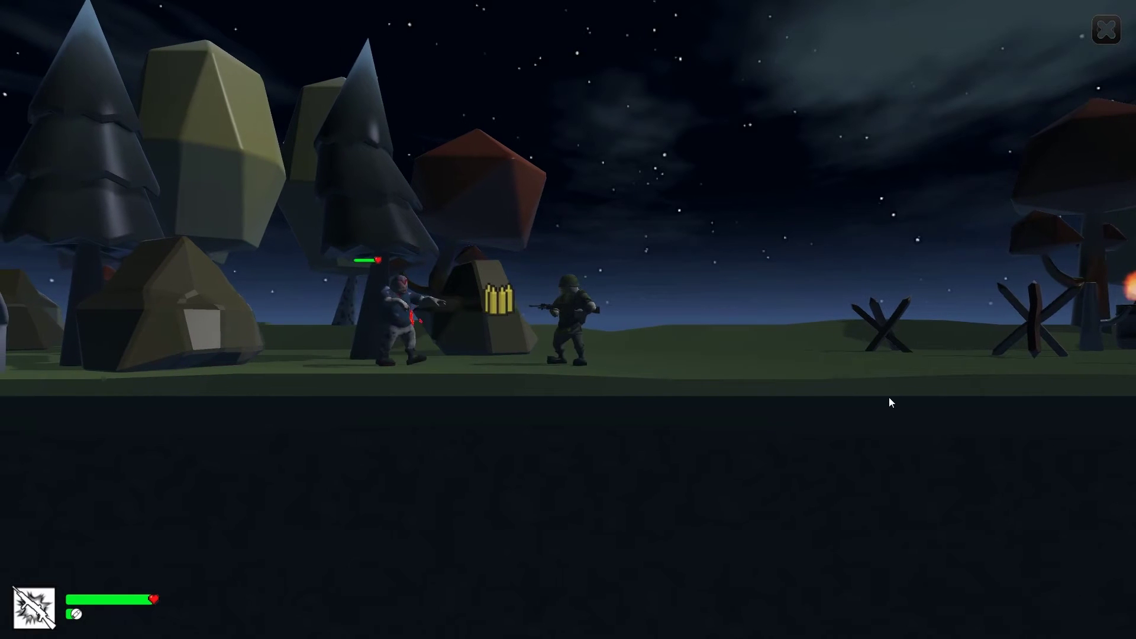
pyautogui.press('a')
pyautogui.press('d')
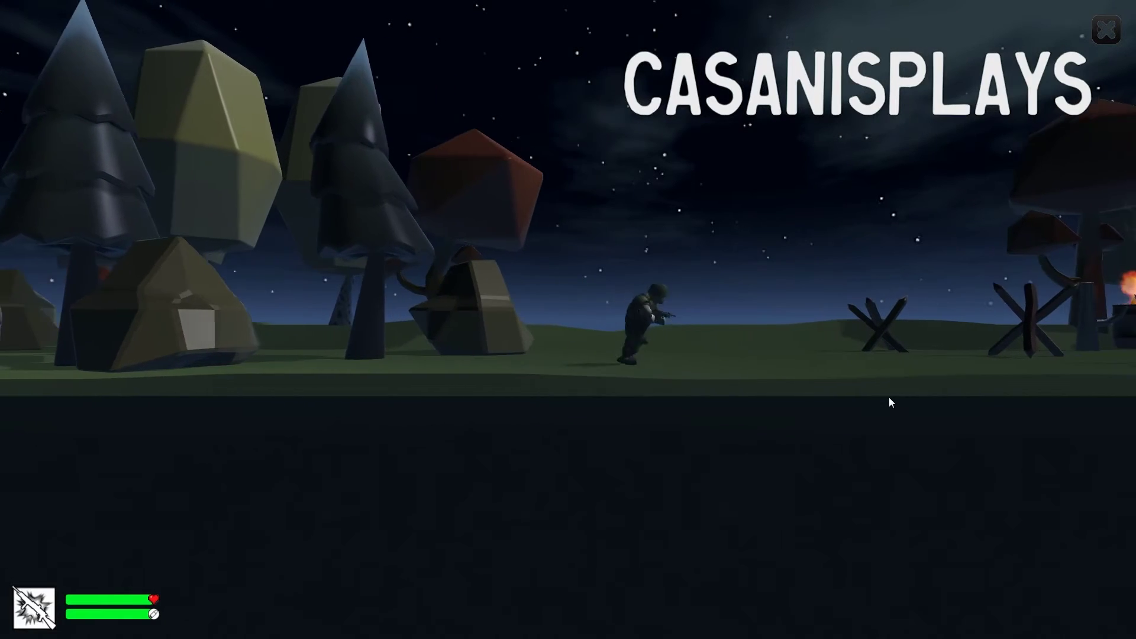
pyautogui.press('a')
pyautogui.press('space')
pyautogui.press('d')
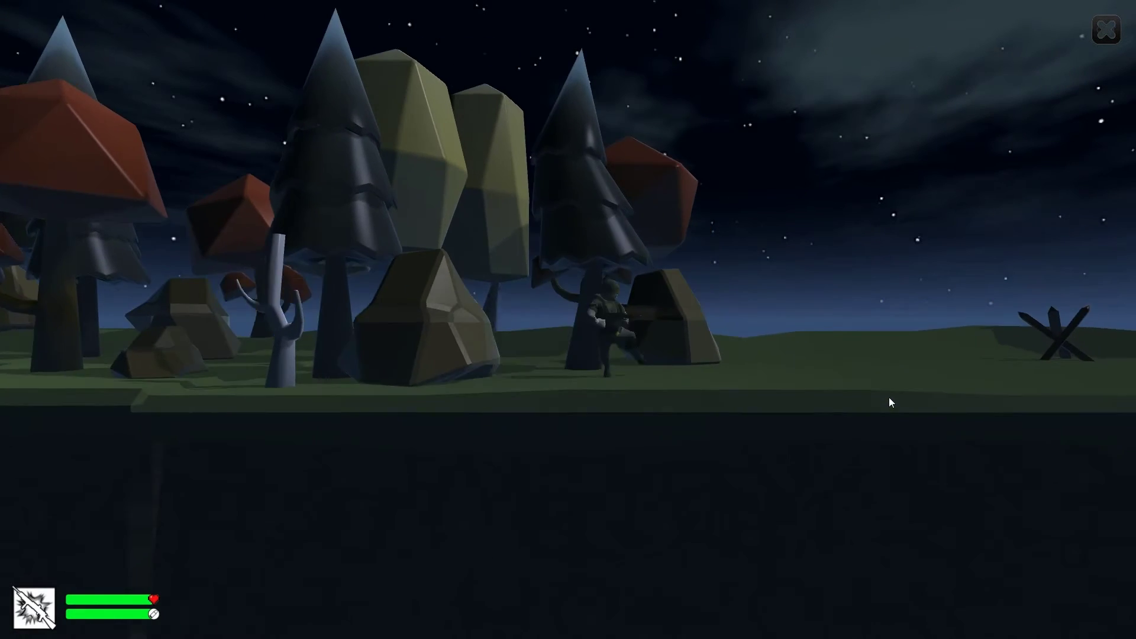
pyautogui.press('d')
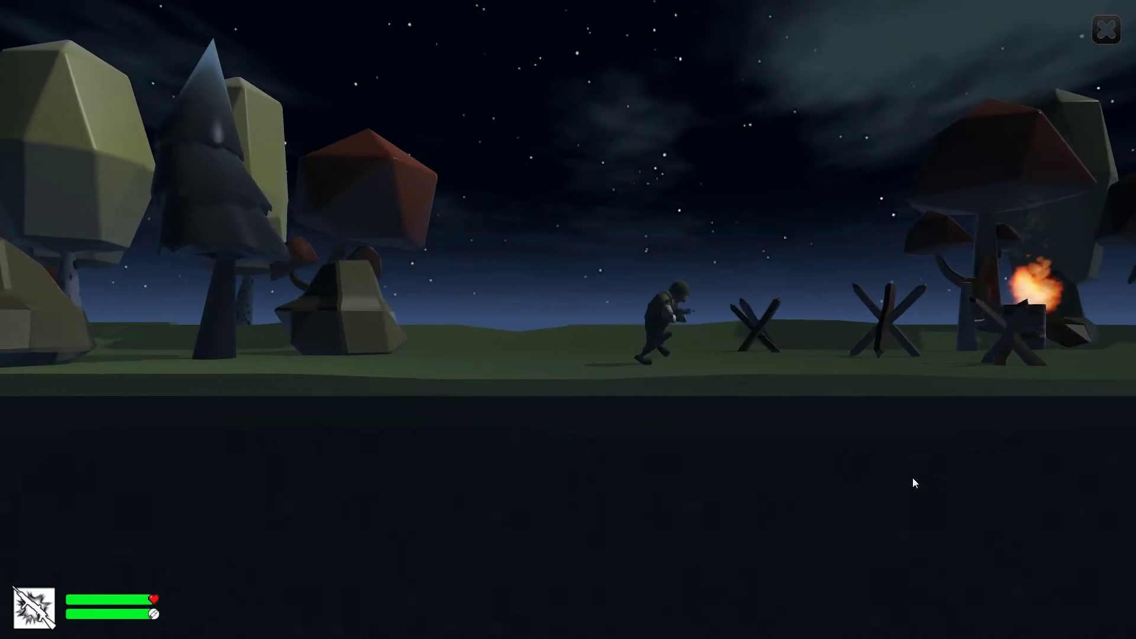
pyautogui.press('space')
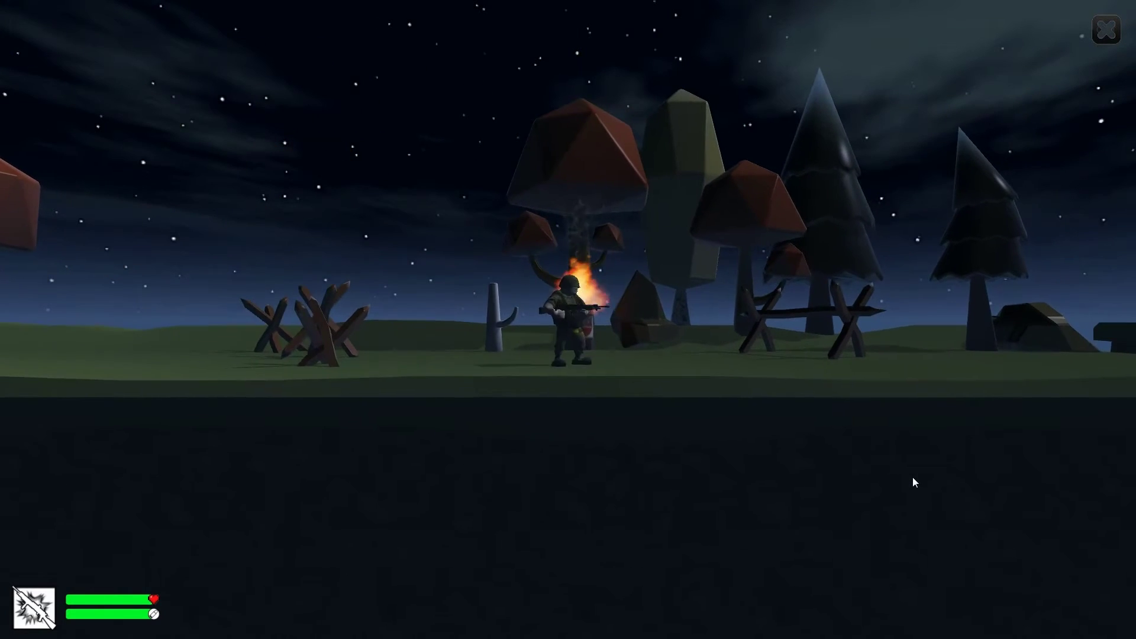
pyautogui.press('d')
pyautogui.click(912, 477)
pyautogui.click(913, 479)
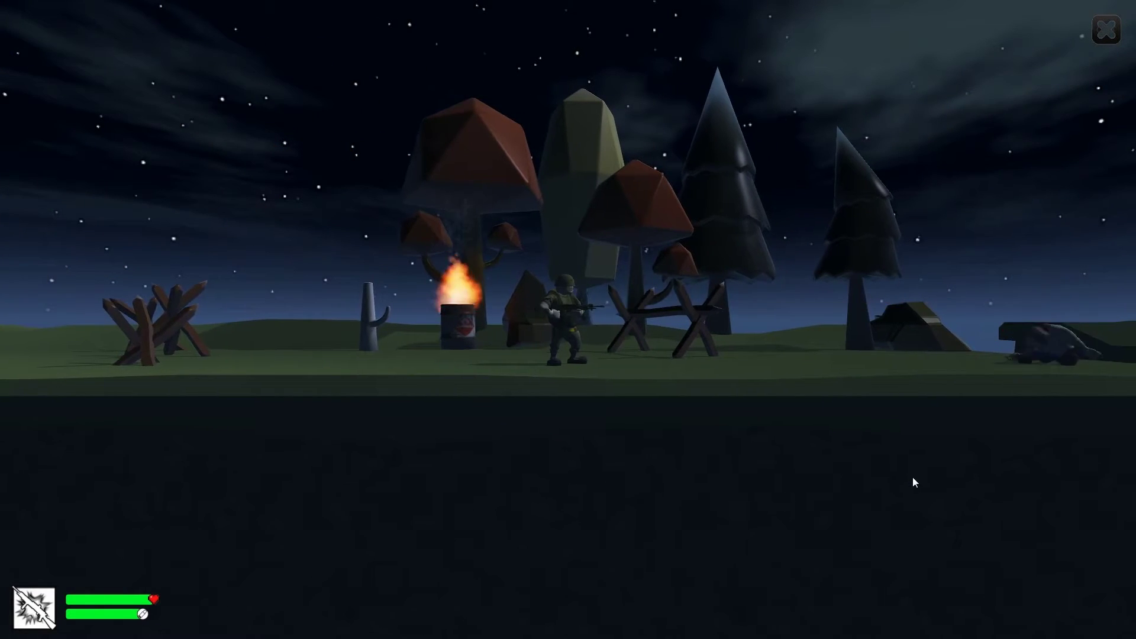
pyautogui.press('d')
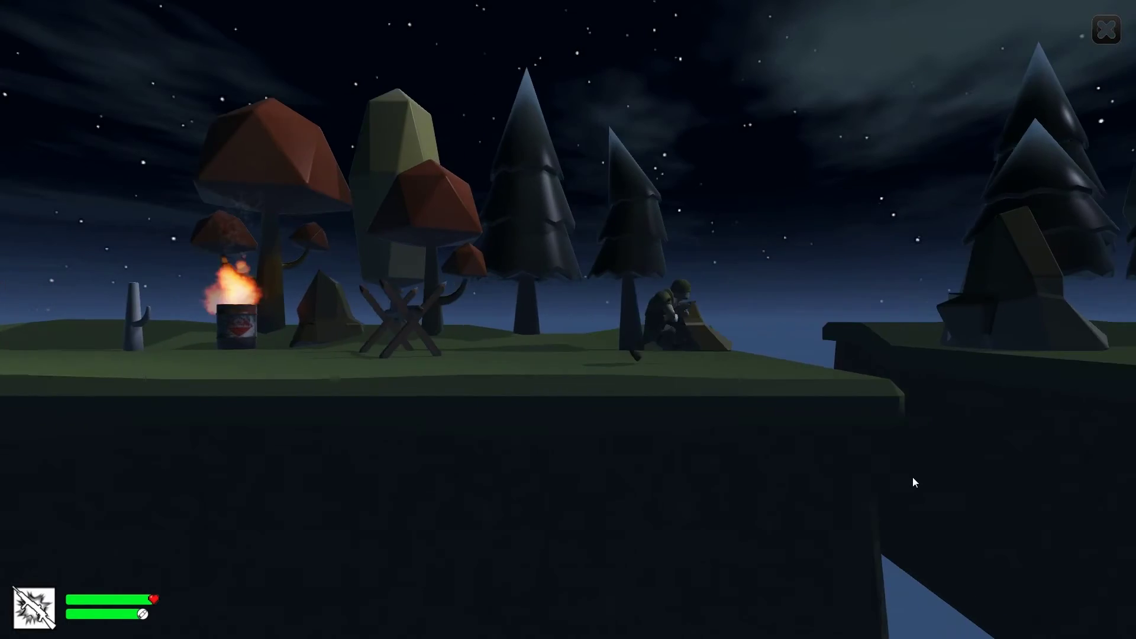
pyautogui.press('space')
pyautogui.press('d')
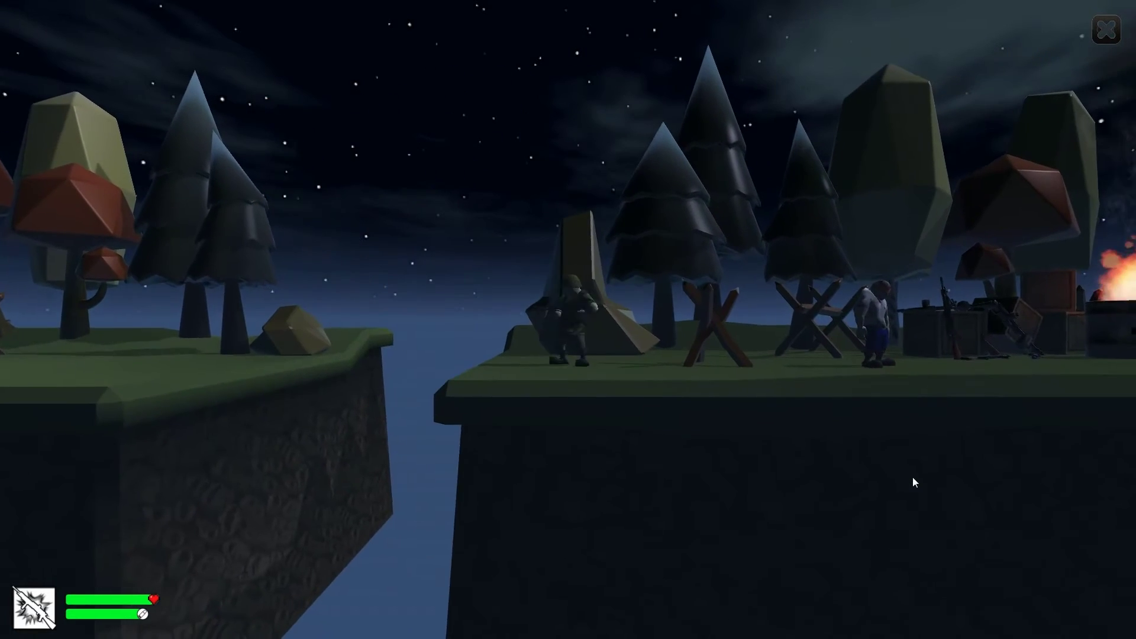
pyautogui.press('d')
pyautogui.press('space')
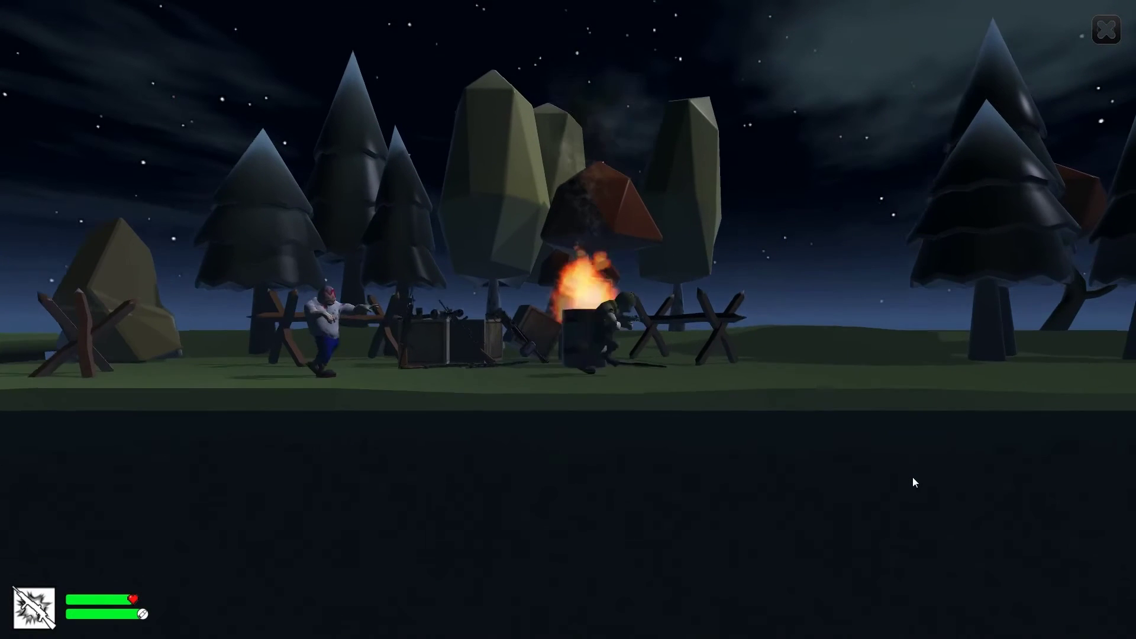
pyautogui.press('a')
pyautogui.click(912, 477)
pyautogui.click(912, 477)
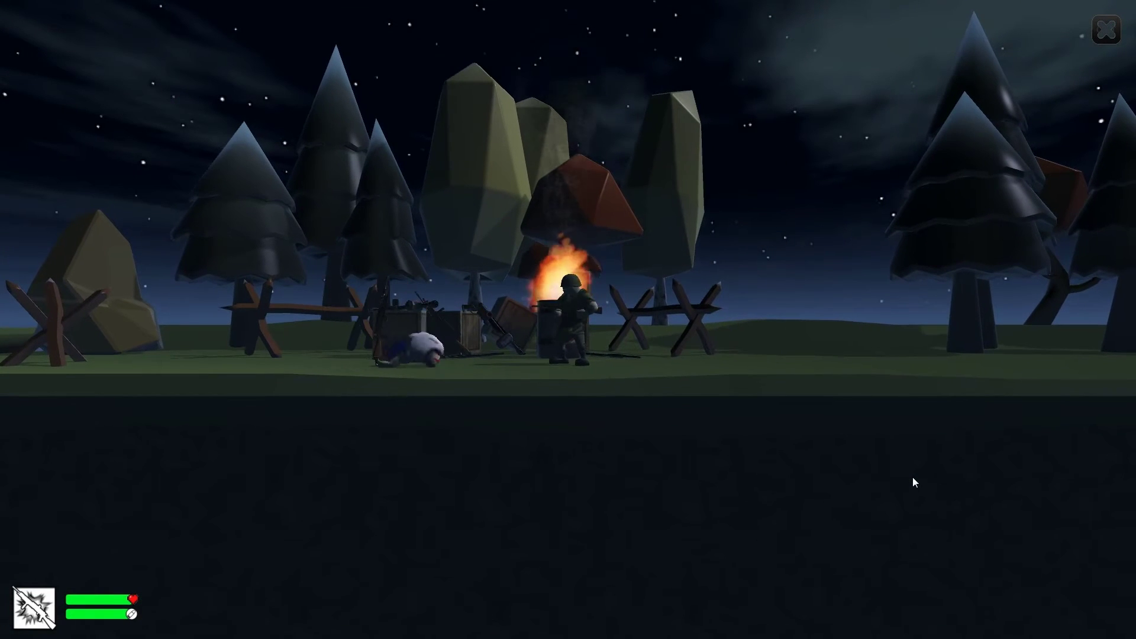
pyautogui.press('a')
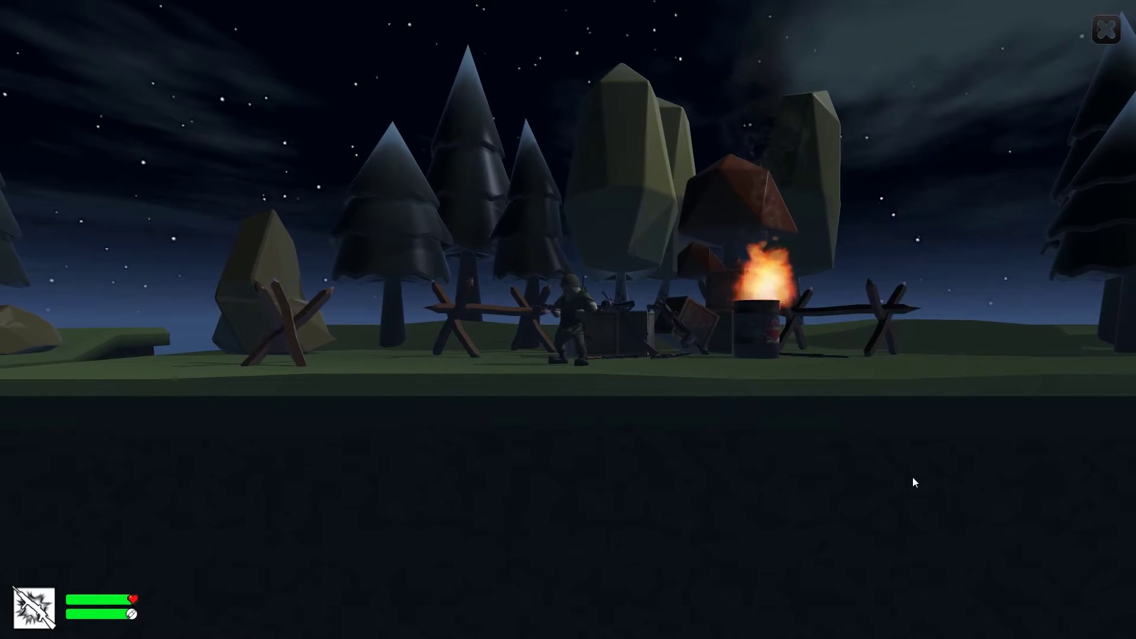
pyautogui.press('d')
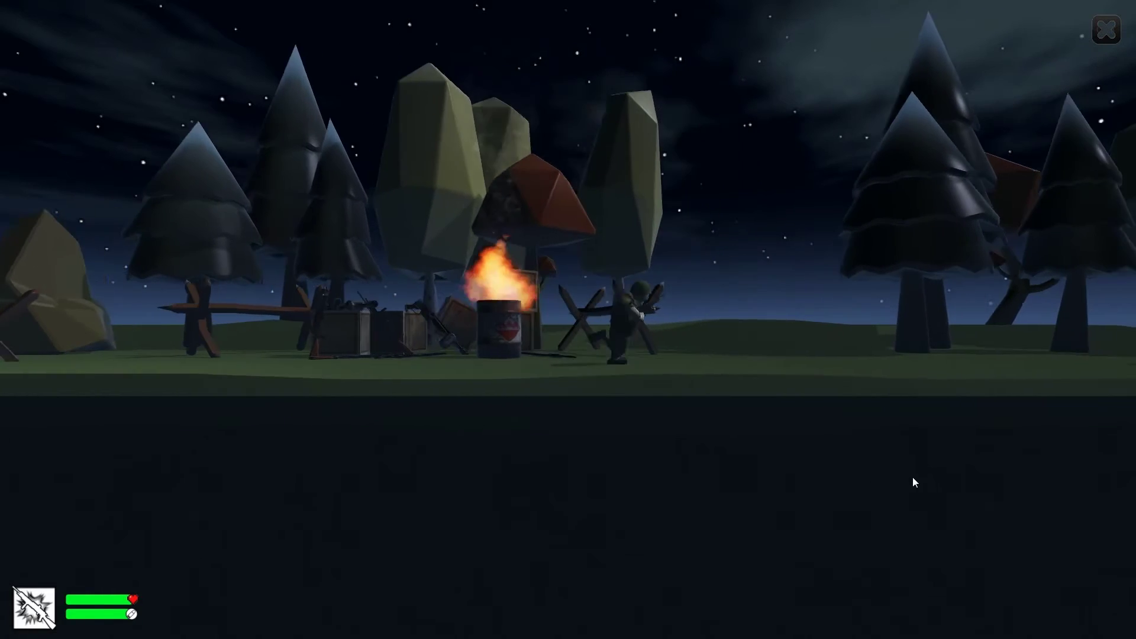
pyautogui.press('d')
pyautogui.click(912, 477)
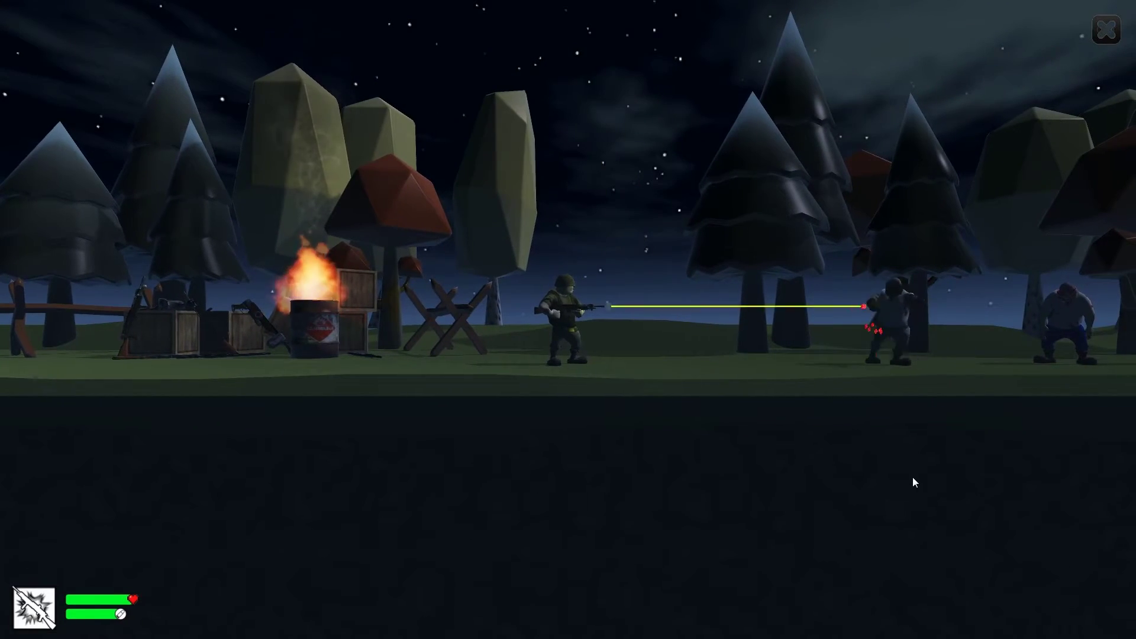
pyautogui.press('d')
pyautogui.click(913, 477)
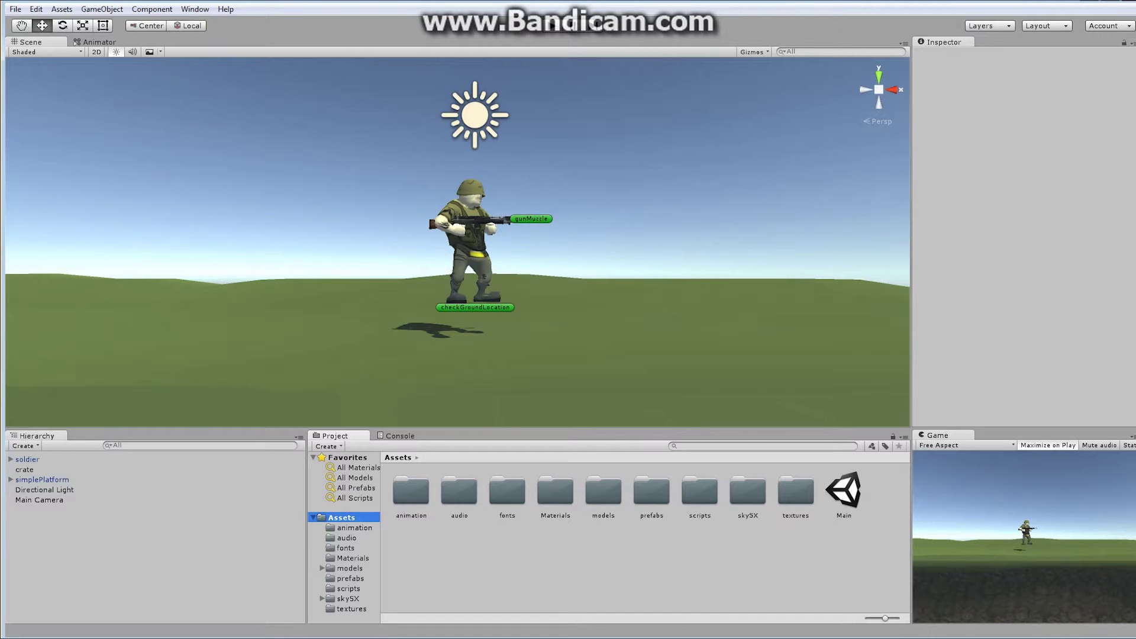
# Open the rocks folder inside the models/environment assets of the project
pyautogui.keyDown('alt'); pyautogui.moveTo(625, 267); pyautogui.dragTo(221, 290); pyautogui.keyUp('alt')
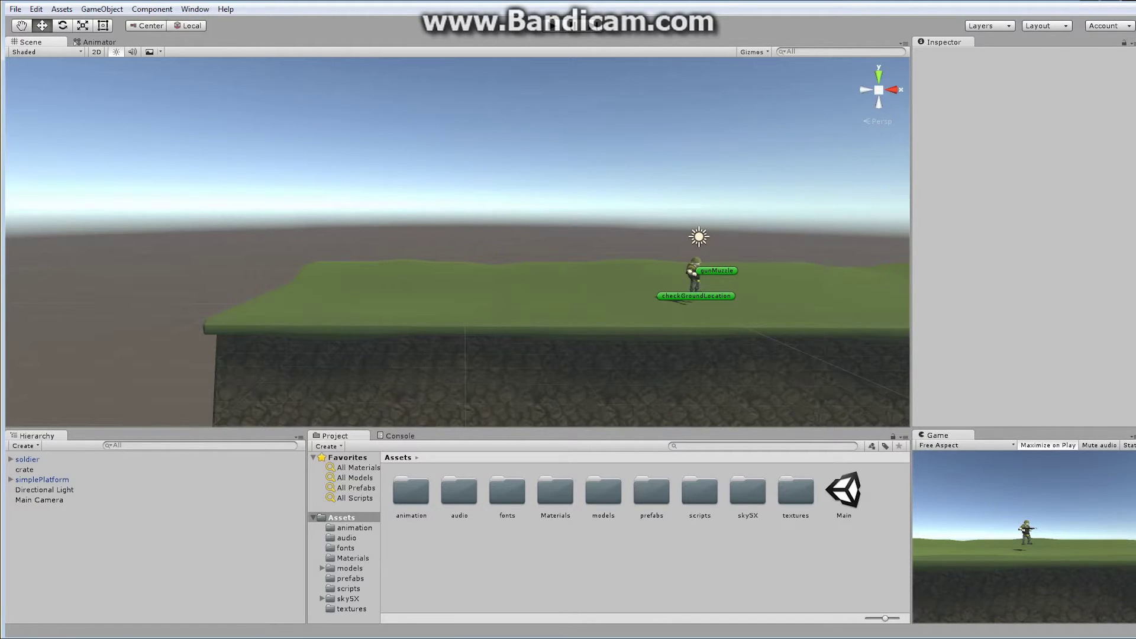
pyautogui.click(322, 568)
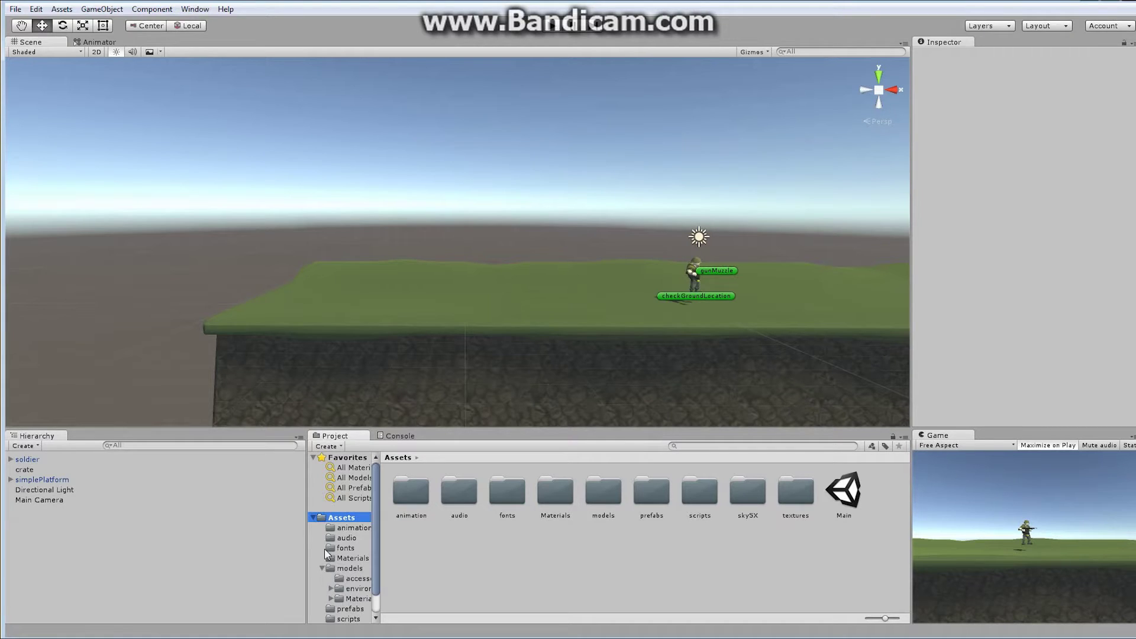
pyautogui.scroll(-1, 375, 522)
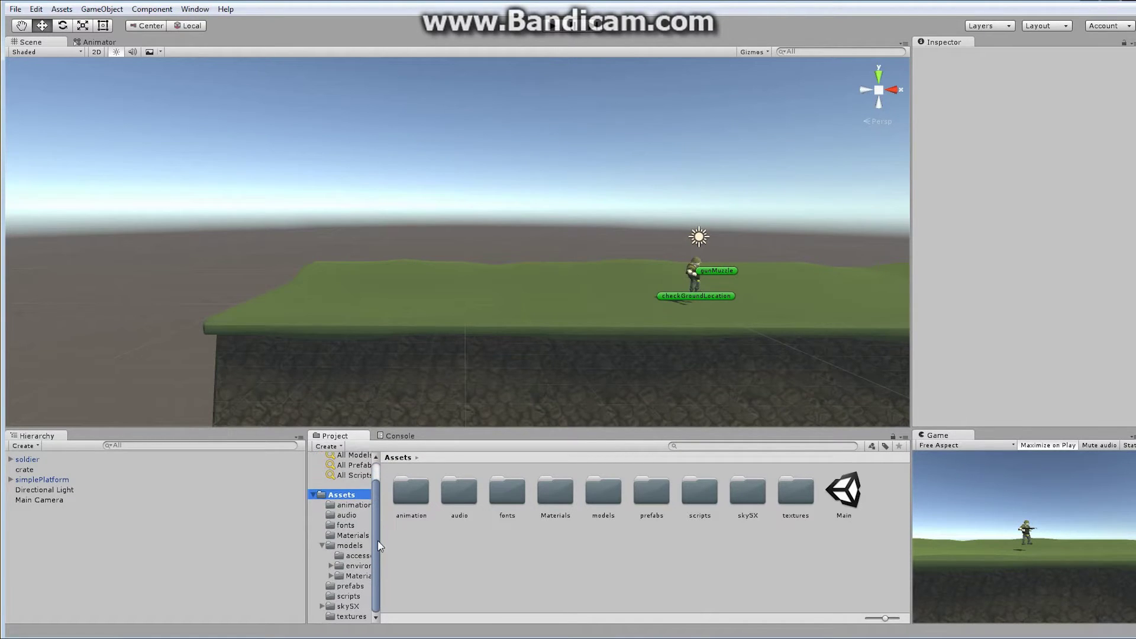
pyautogui.click(331, 566)
pyautogui.click(368, 585)
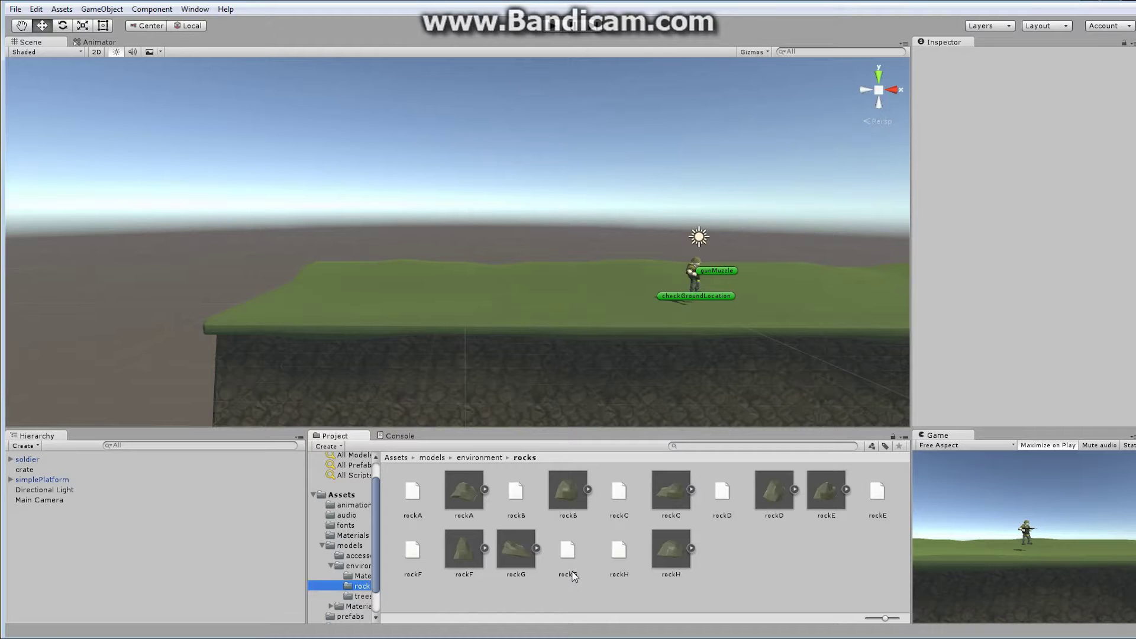
# Add the rockF model to the scene and reset its transform
pyautogui.moveTo(454, 548); pyautogui.dragTo(378, 294)
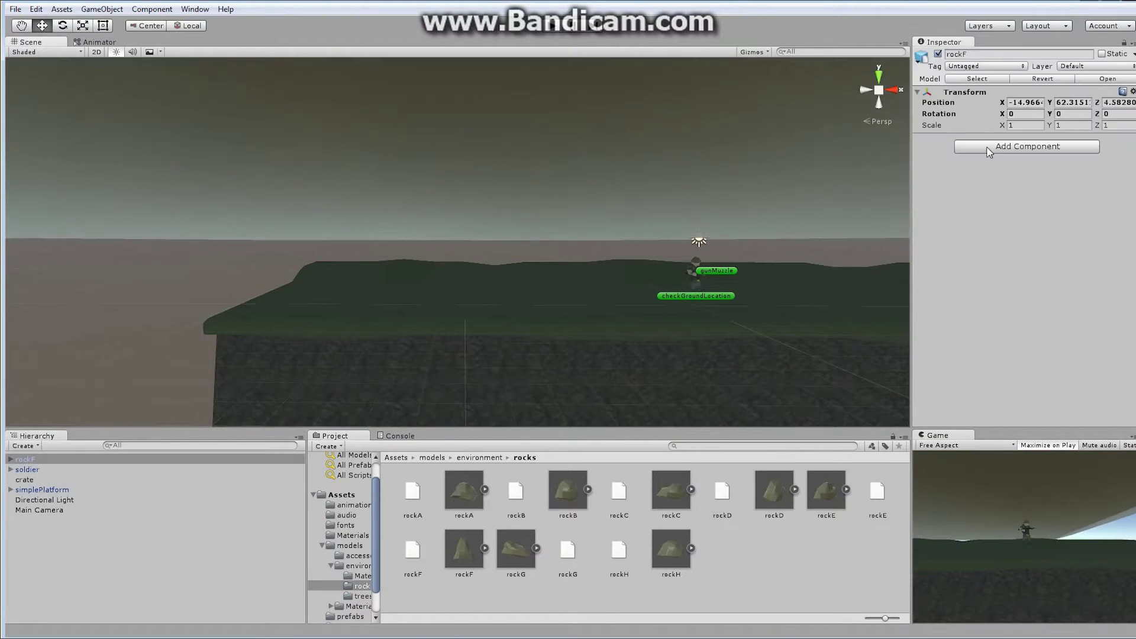
pyautogui.click(1013, 127)
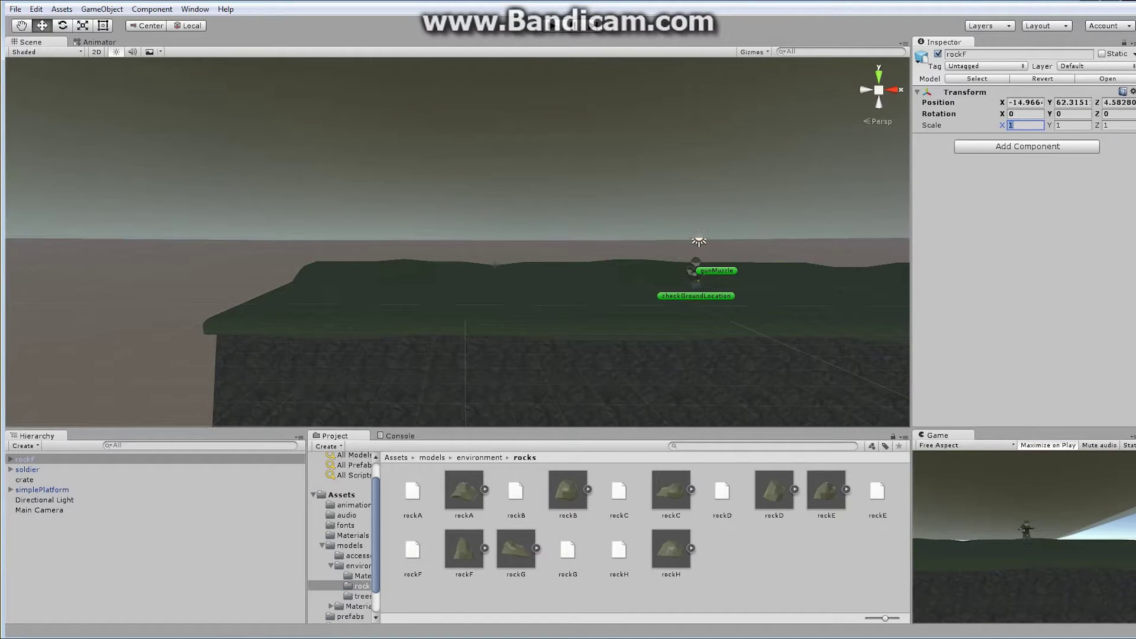
pyautogui.rightClick(1033, 95)
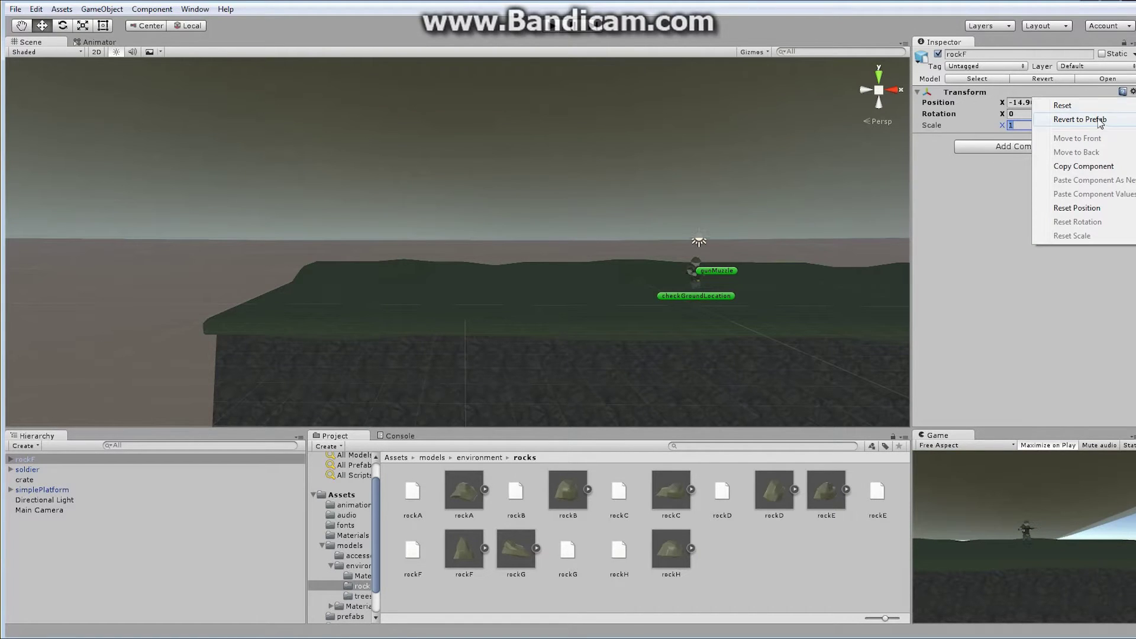
pyautogui.click(1063, 105)
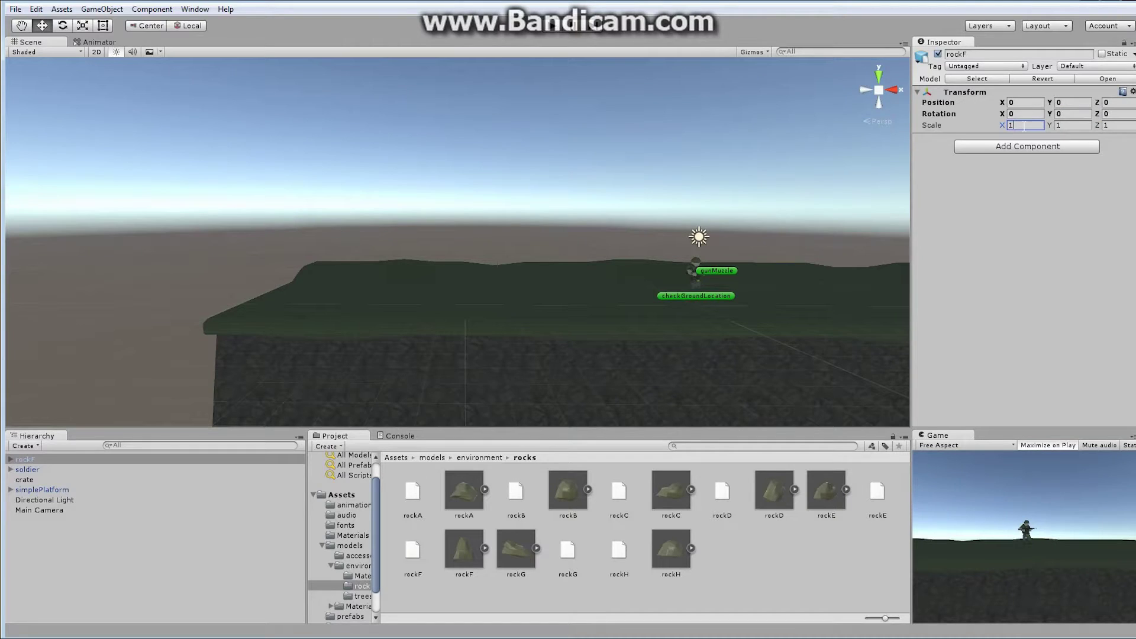
# Scale rockF to 0.02 on all three axes and move it beside the soldier at X -3, Y 1.39
pyautogui.press('BackSpace')
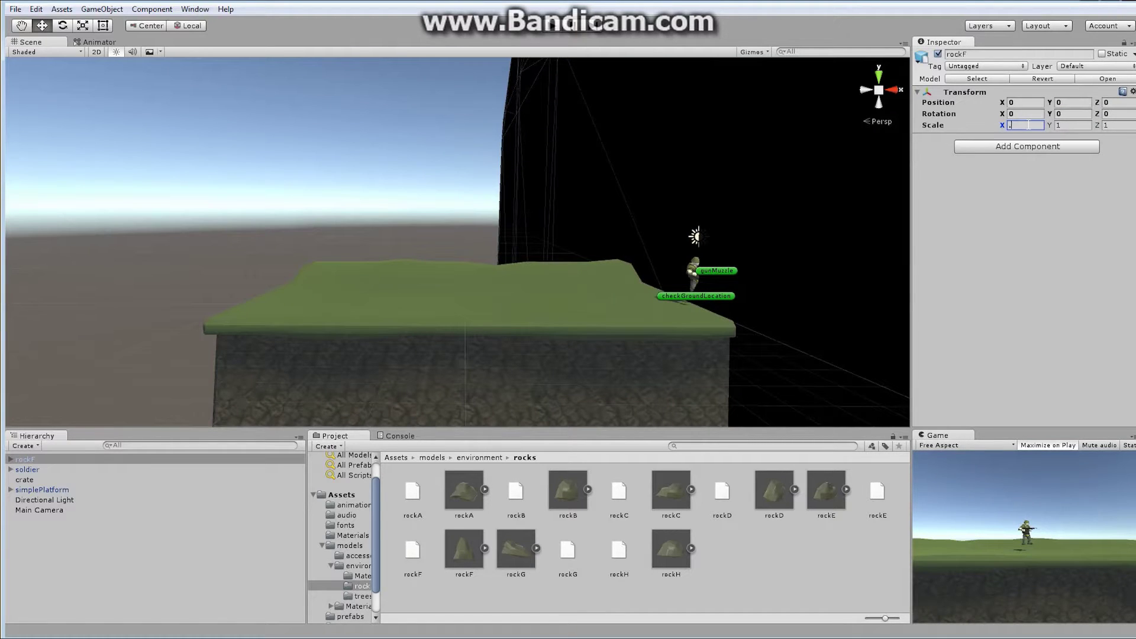
pyautogui.write('0.02')
pyautogui.click(1069, 125)
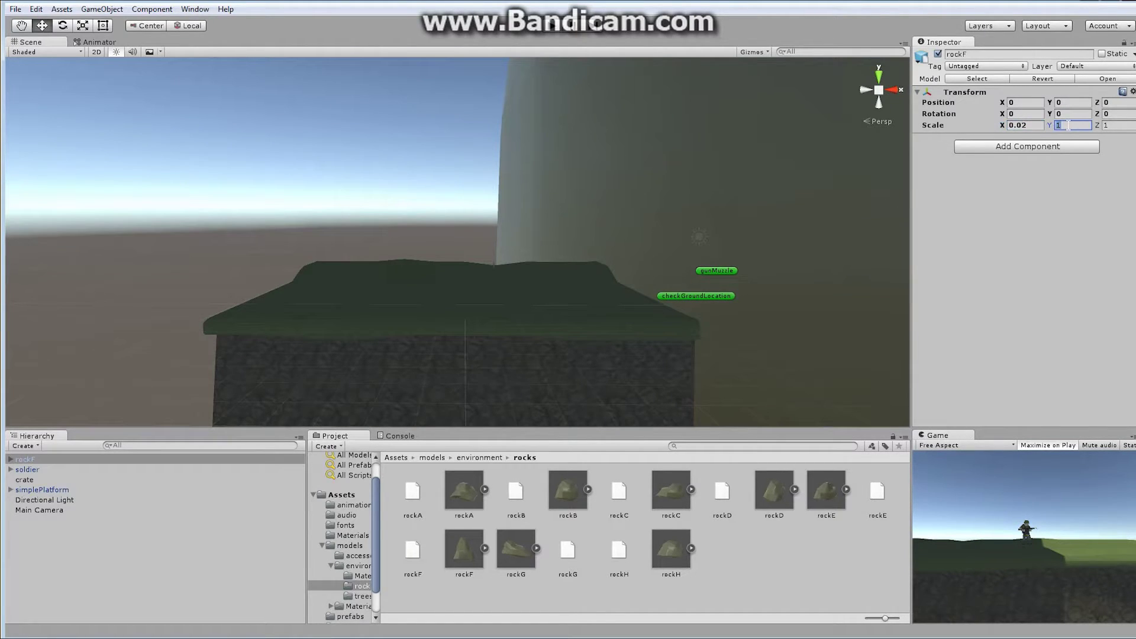
pyautogui.write('0.02')
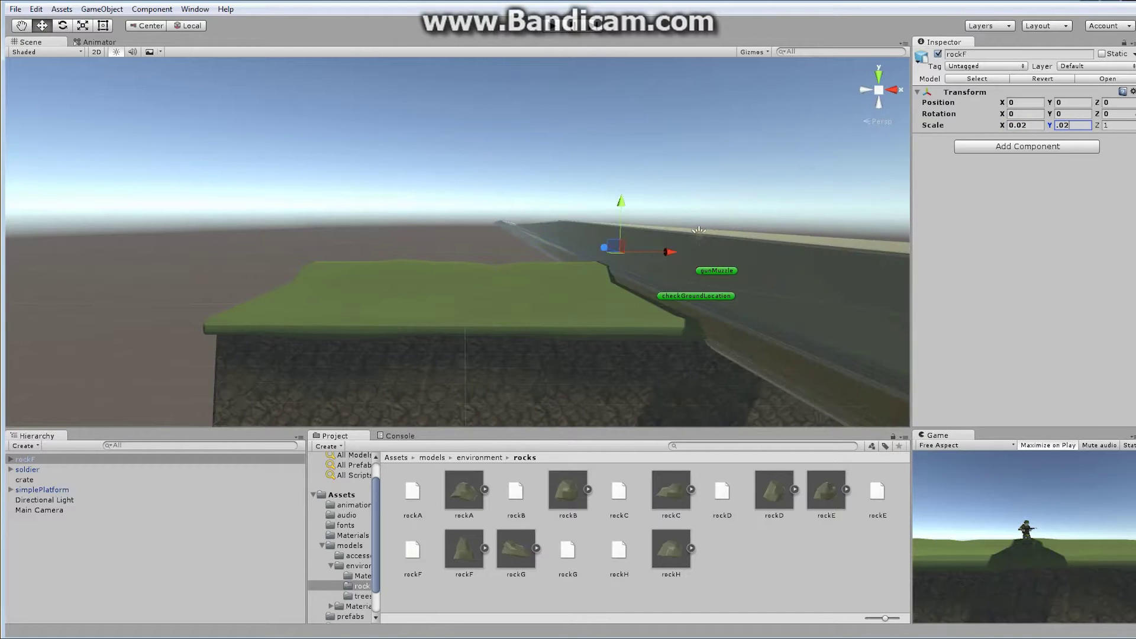
pyautogui.click(1124, 126)
pyautogui.write('0.02')
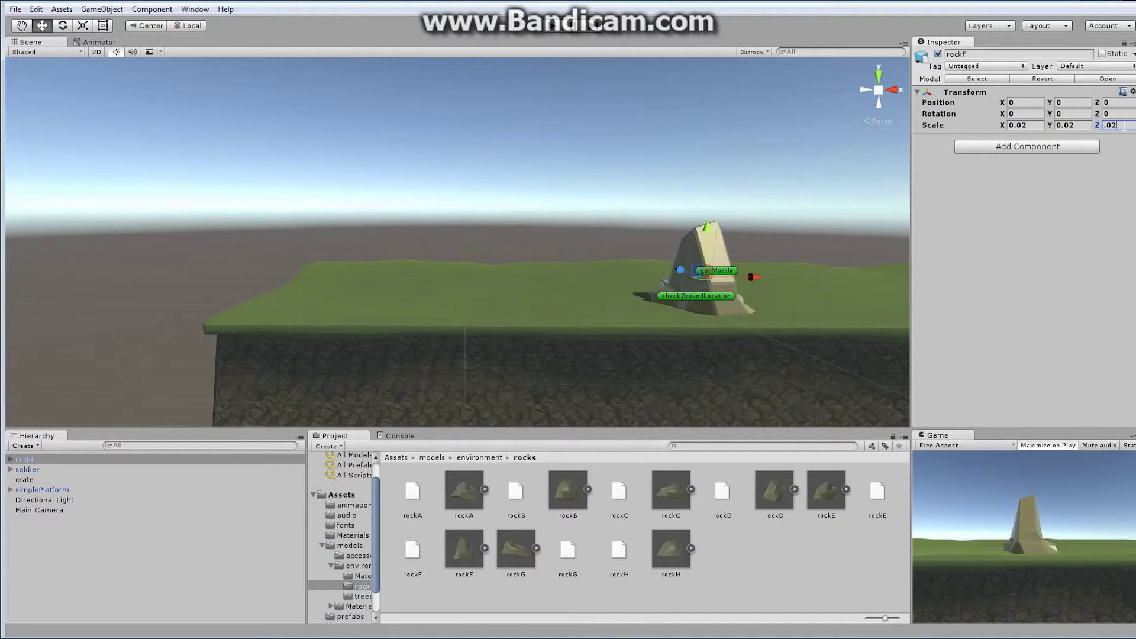
pyautogui.moveTo(713, 228); pyautogui.dragTo(690, 196)
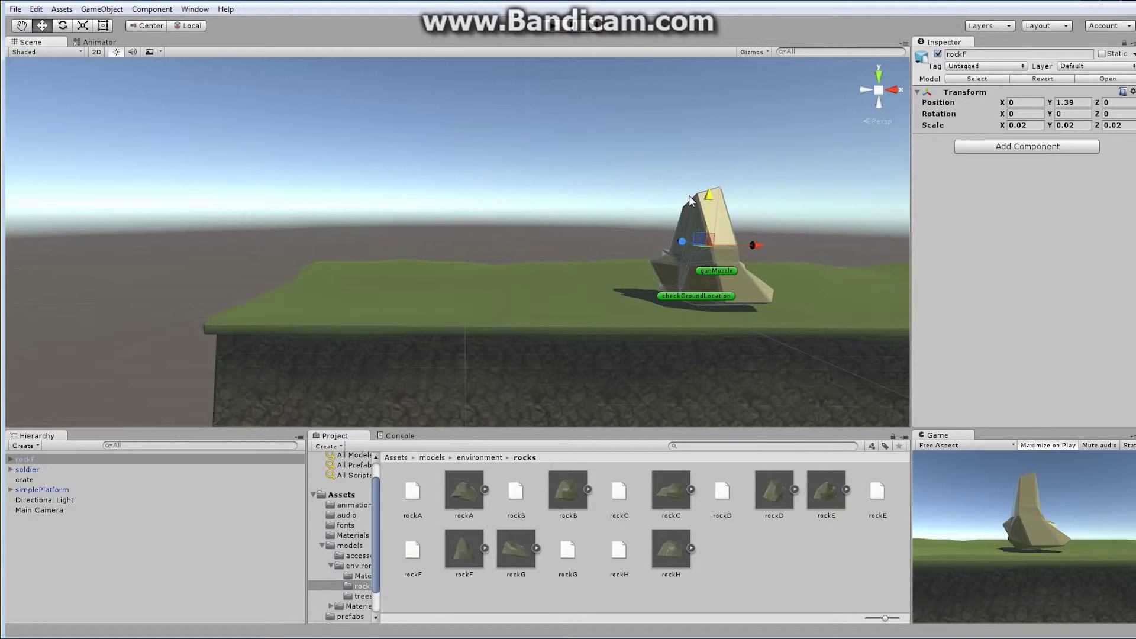
pyautogui.moveTo(750, 243); pyautogui.dragTo(542, 232)
# Set rockF's scale to 0.04 on the X, Y and Z axes
pyautogui.click(1025, 127)
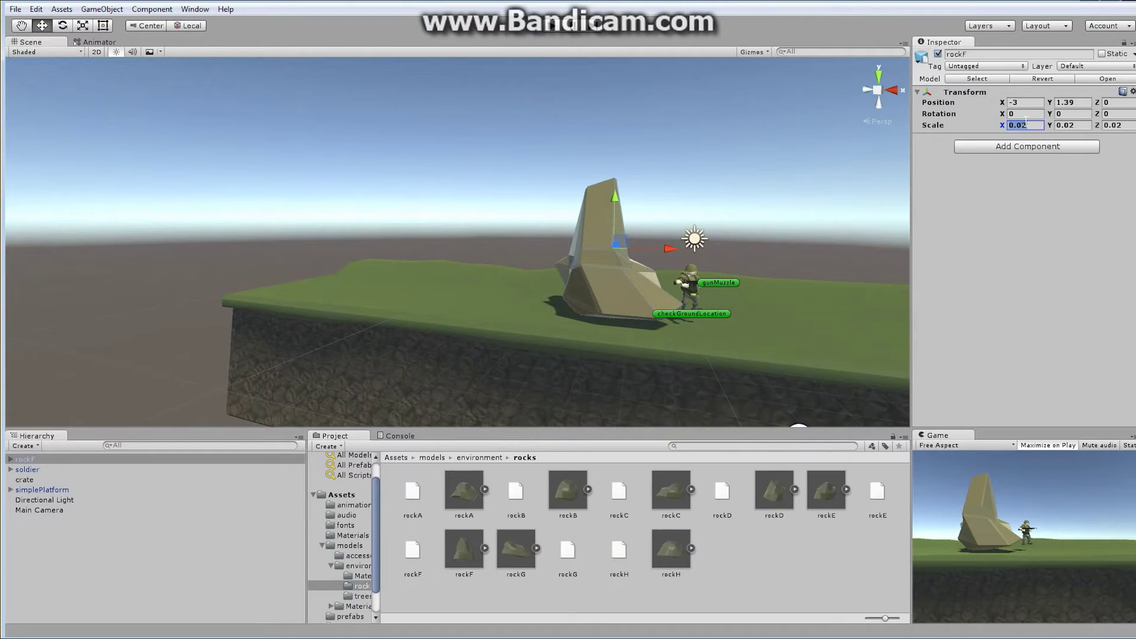
pyautogui.write('0.04')
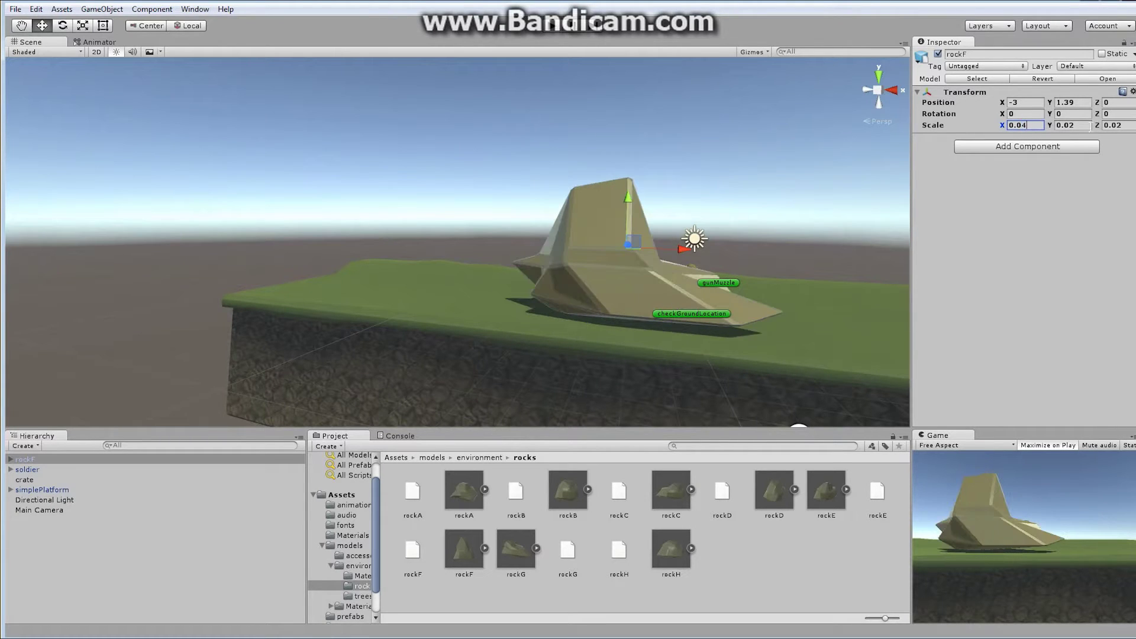
pyautogui.click(1073, 125)
pyautogui.write('0.04')
pyautogui.click(1116, 125)
pyautogui.write('4')
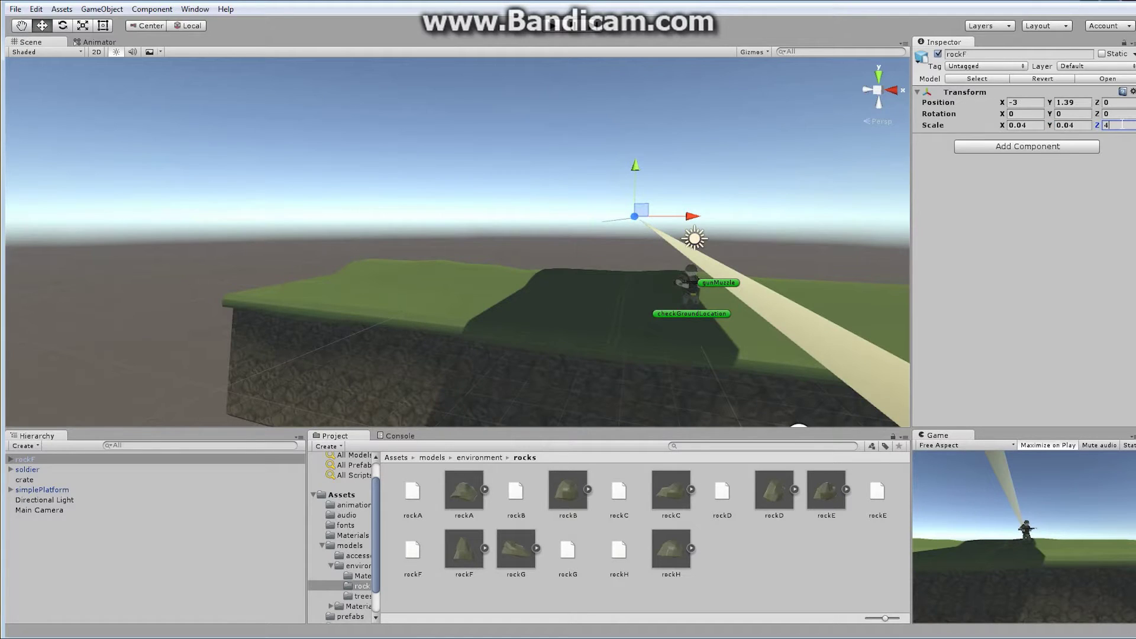
pyautogui.press('BackSpace')
pyautogui.write('0.04')
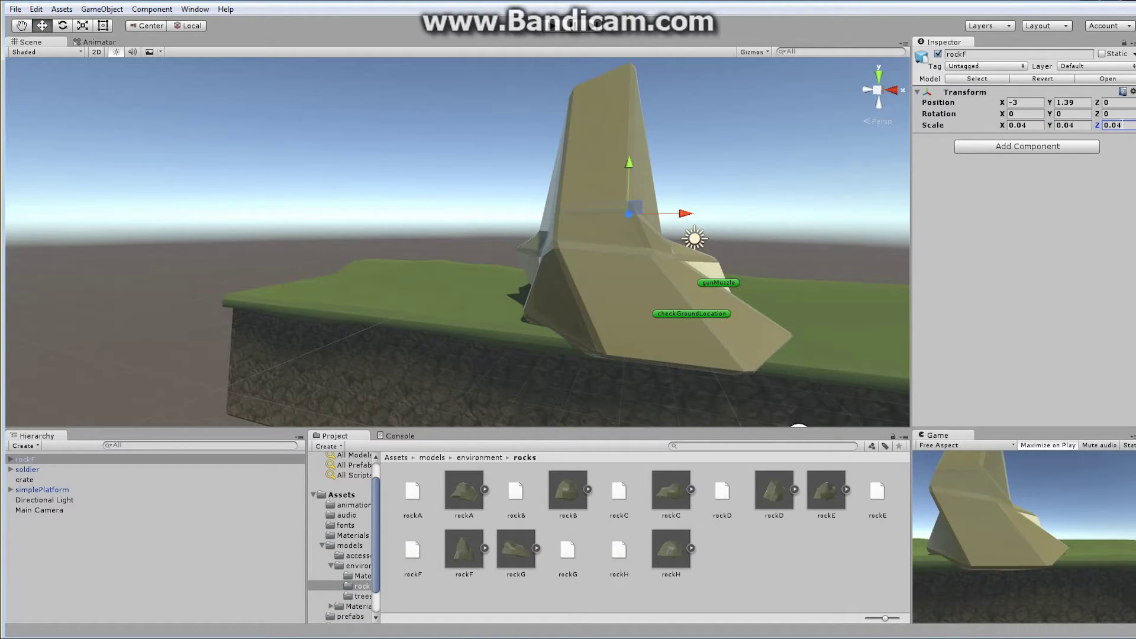
# Adjust rockF's height to about Y 2.12 and shift it in depth to about Z 1.36
pyautogui.moveTo(627, 161)
pyautogui.mouseDown()
pyautogui.moveTo(618, 102)
pyautogui.moveTo(605, 130)
pyautogui.moveTo(613, 178)
pyautogui.moveTo(622, 169)
pyautogui.mouseUp()
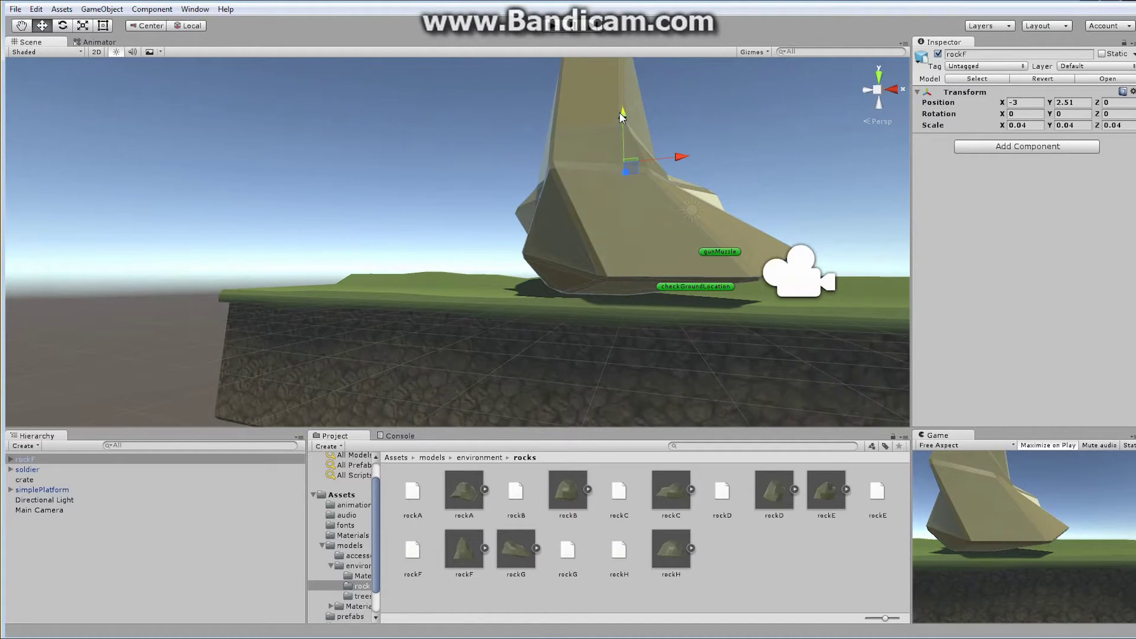
pyautogui.moveTo(620, 115); pyautogui.dragTo(622, 129)
pyautogui.keyDown('alt'); pyautogui.moveTo(562, 192); pyautogui.dragTo(356, 260); pyautogui.keyUp('alt')
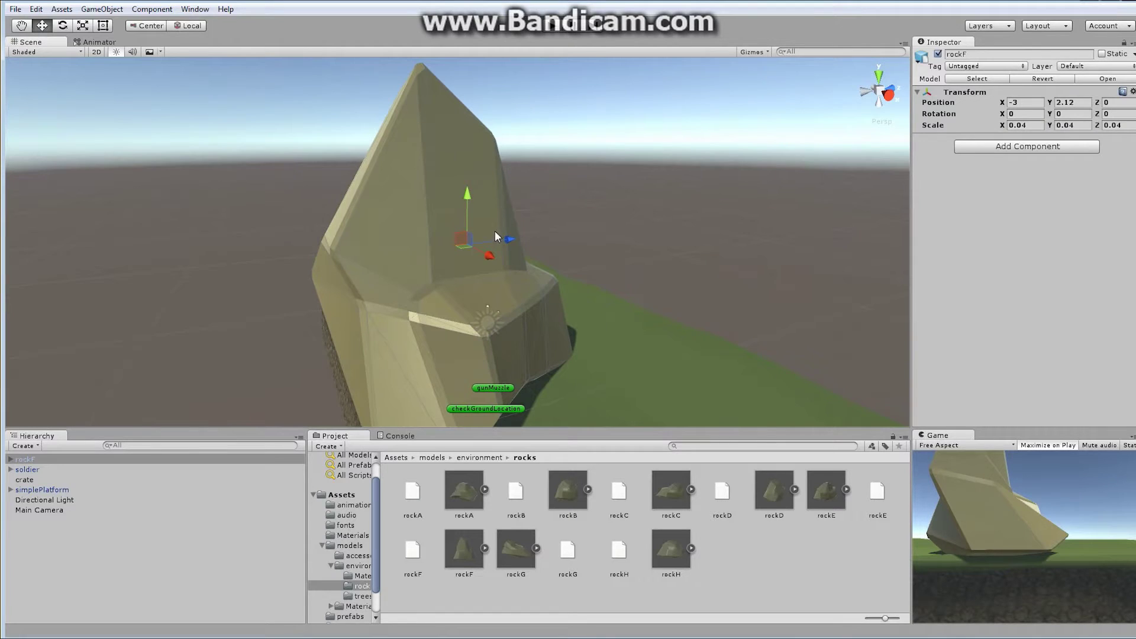
pyautogui.moveTo(514, 241); pyautogui.dragTo(218, 217)
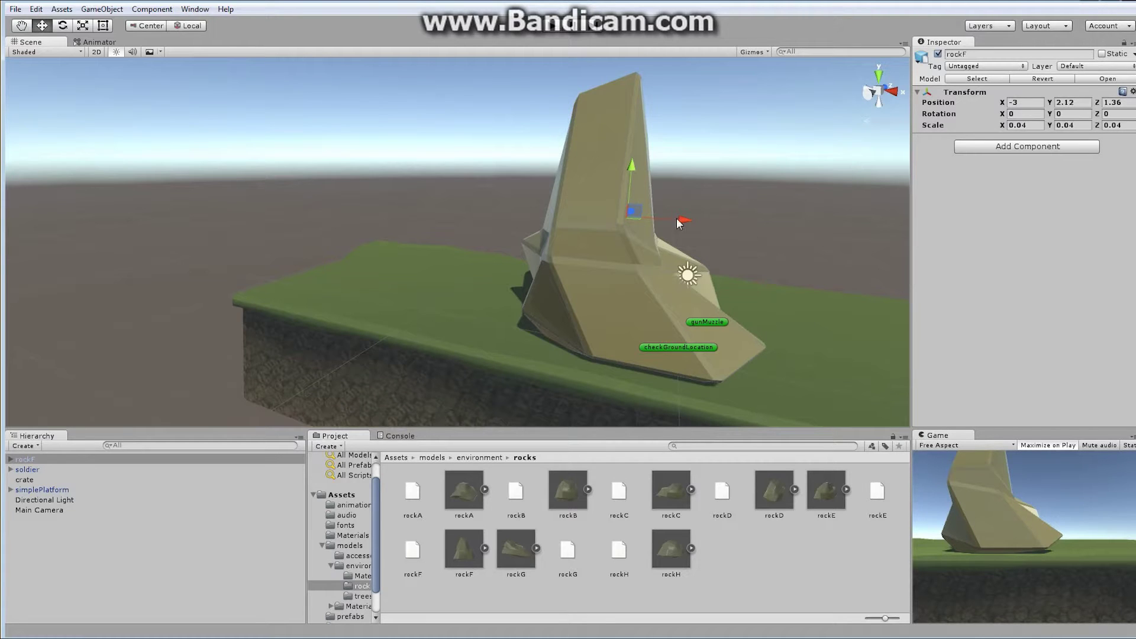
# Add a Capsule Collider to rockF with a radius of 100 and a height of 300
pyautogui.click(1037, 149)
pyautogui.click(1010, 221)
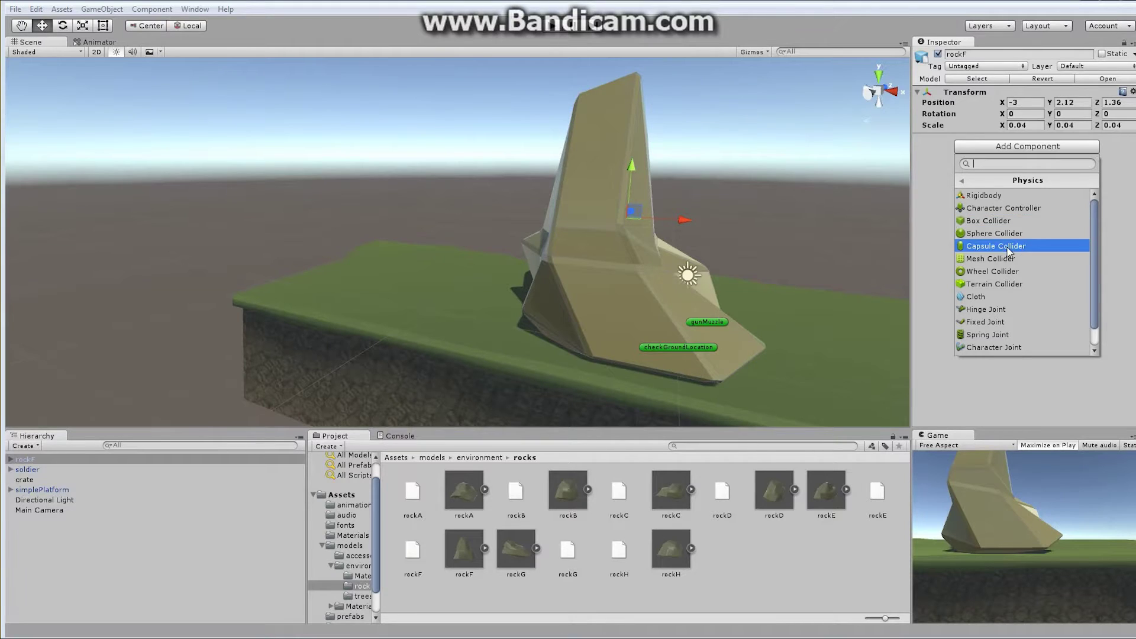
pyautogui.click(1009, 246)
pyautogui.click(1018, 200)
pyautogui.write('100')
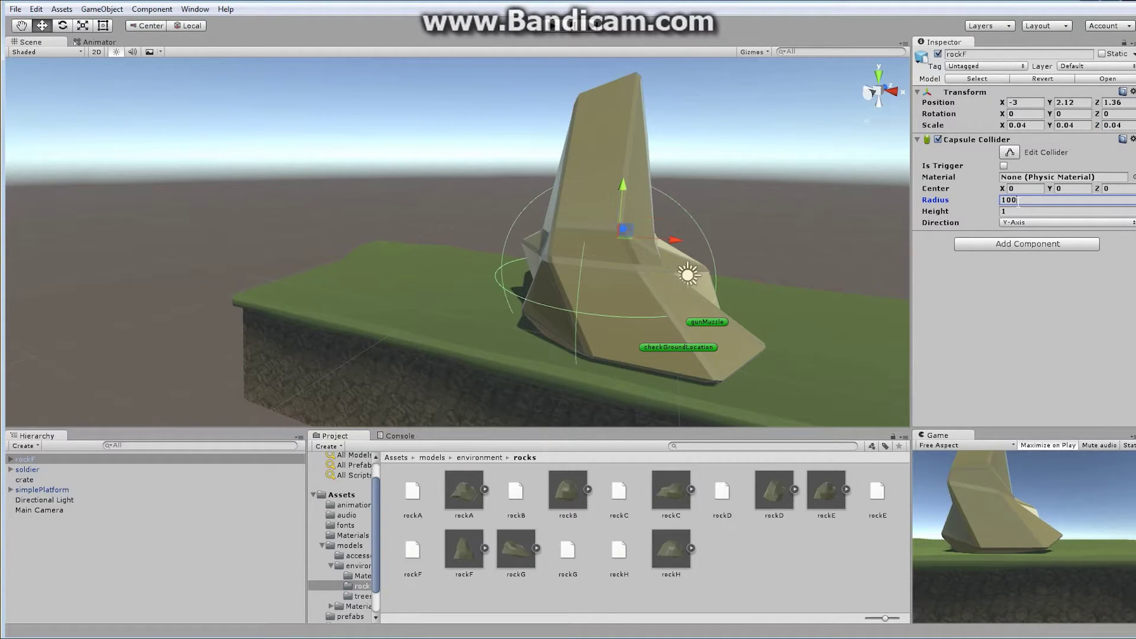
pyautogui.click(1030, 212)
pyautogui.write('3')
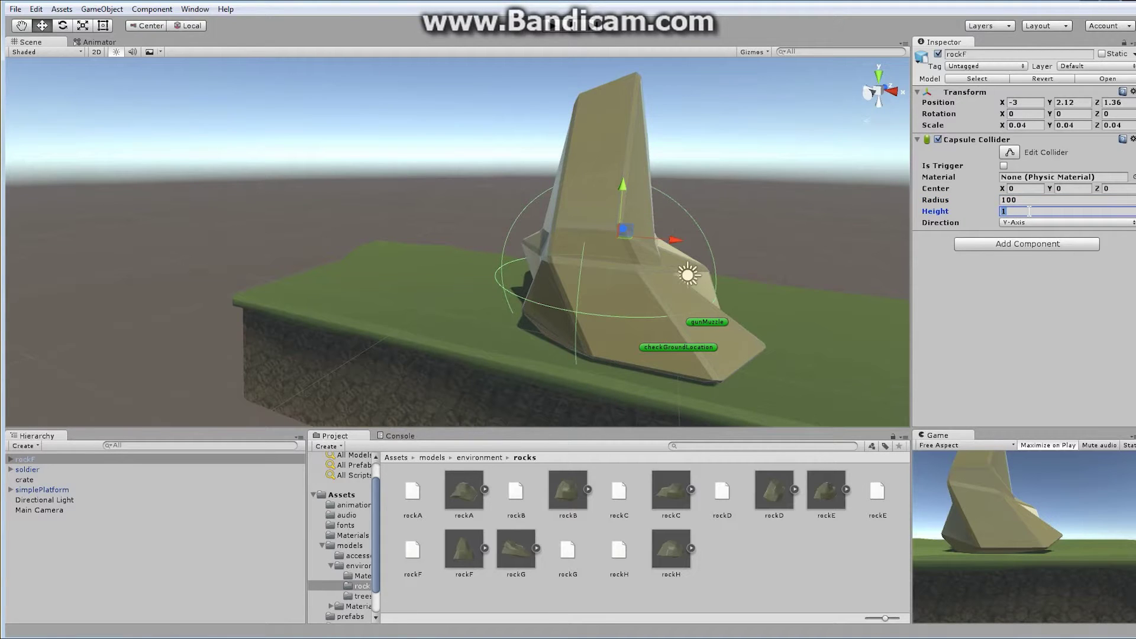
pyautogui.write('00')
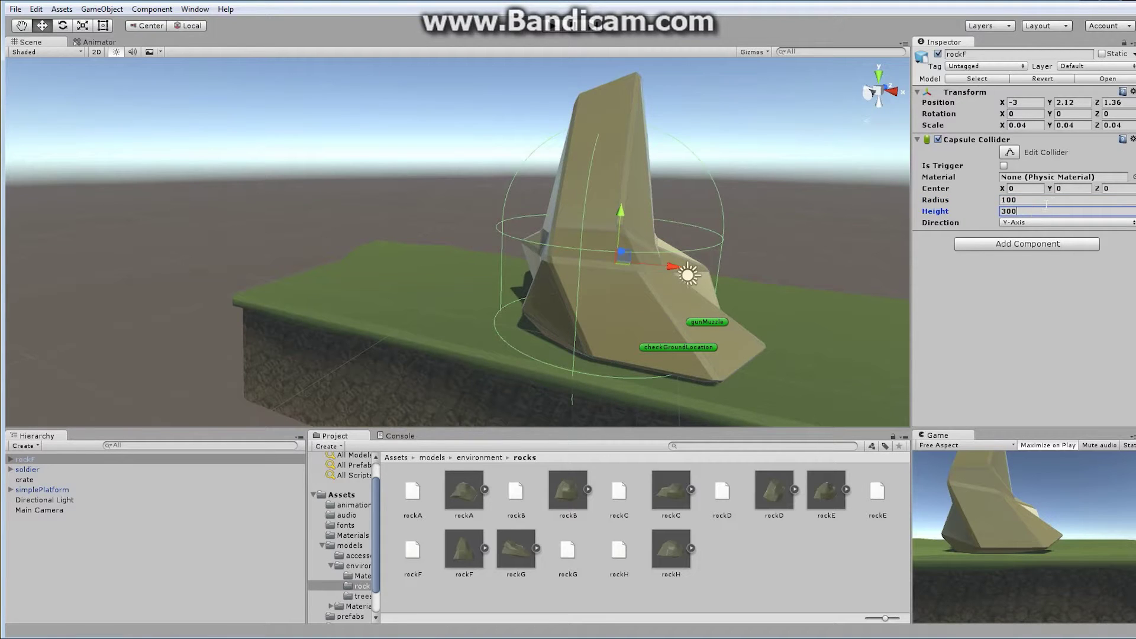
# Offset the capsule collider's center to about X 14.01 and Y 43.16 so it surrounds the rock
pyautogui.click(1060, 188)
pyautogui.write('13.28')
pyautogui.moveTo(141, 229); pyautogui.dragTo(758, 257)
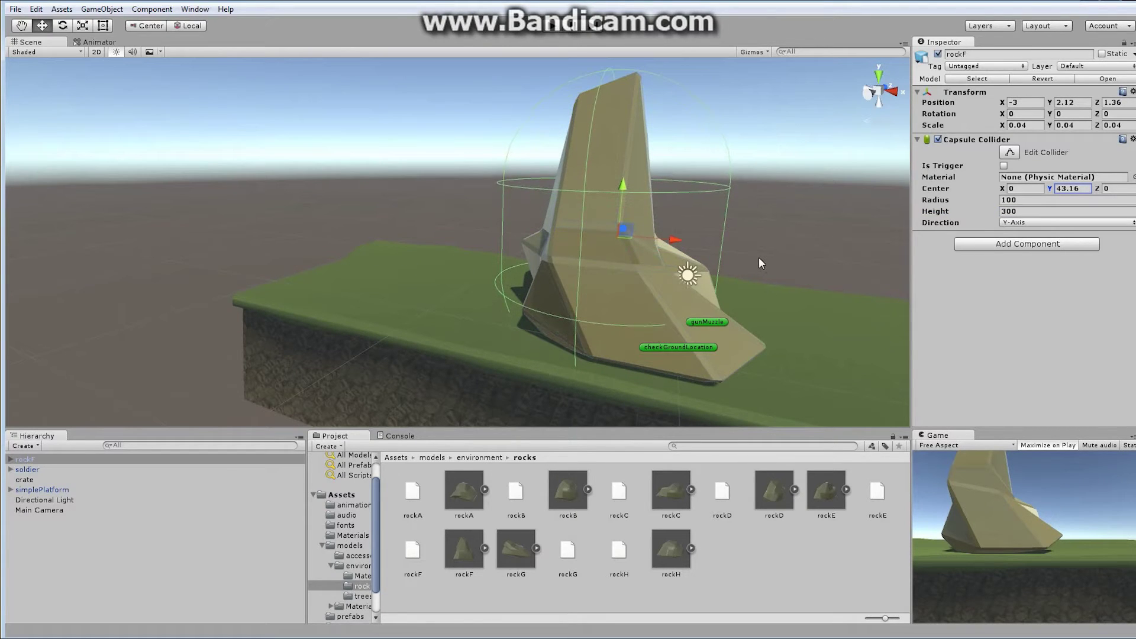
pyautogui.keyDown('alt'); pyautogui.moveTo(508, 267); pyautogui.dragTo(640, 244); pyautogui.keyUp('alt')
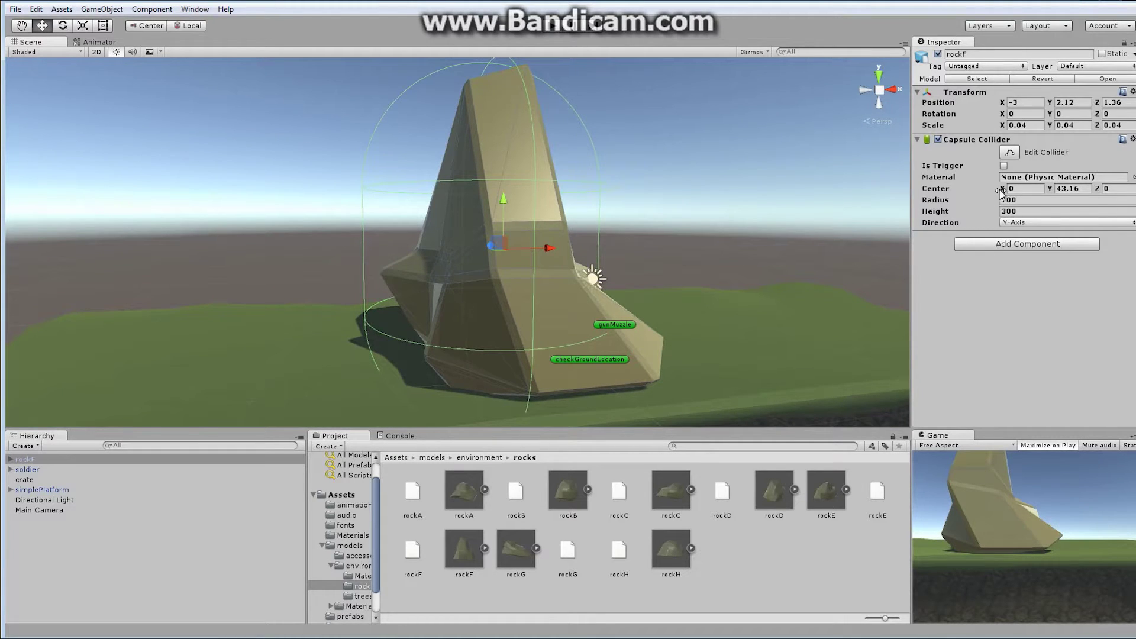
pyautogui.moveTo(1002, 188); pyautogui.dragTo(86, 226)
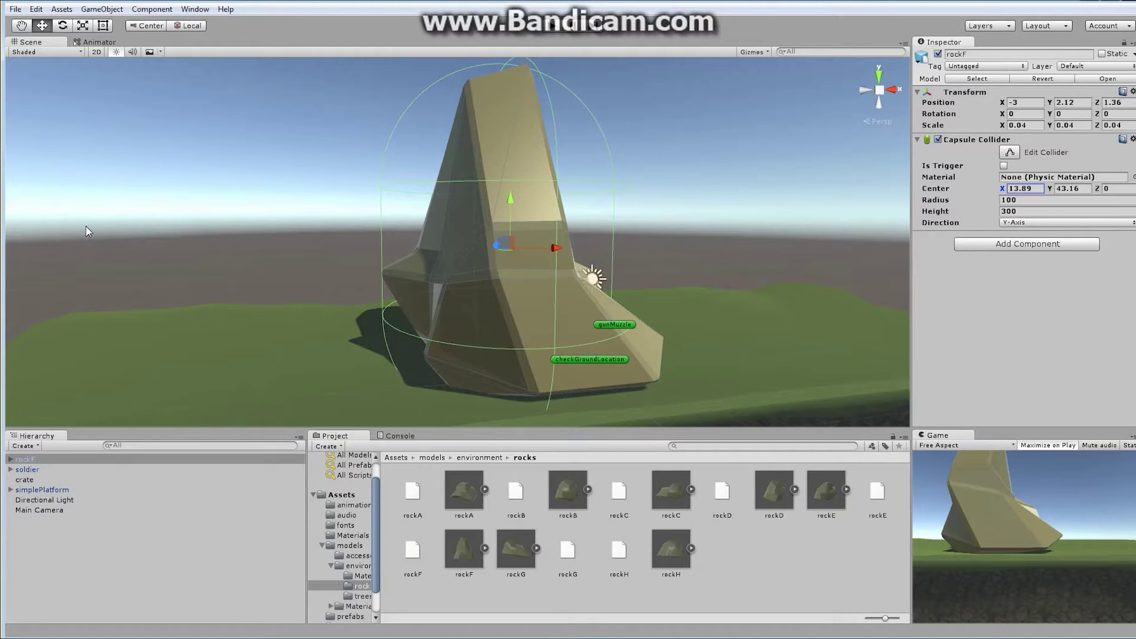
pyautogui.press('alt')
pyautogui.keyDown('alt'); pyautogui.moveTo(557, 269); pyautogui.dragTo(496, 239); pyautogui.keyUp('alt')
pyautogui.keyDown('alt'); pyautogui.moveTo(701, 280); pyautogui.dragTo(599, 303, button='right'); pyautogui.keyUp('alt')
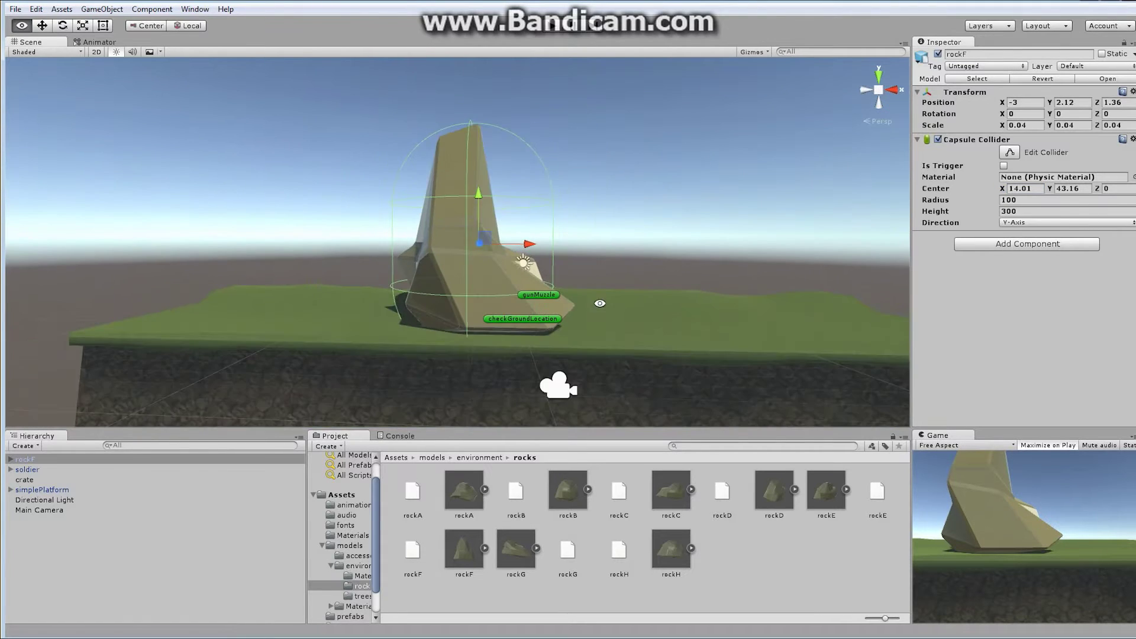
pyautogui.keyDown('alt'); pyautogui.moveTo(600, 303); pyautogui.dragTo(571, 276); pyautogui.keyUp('alt')
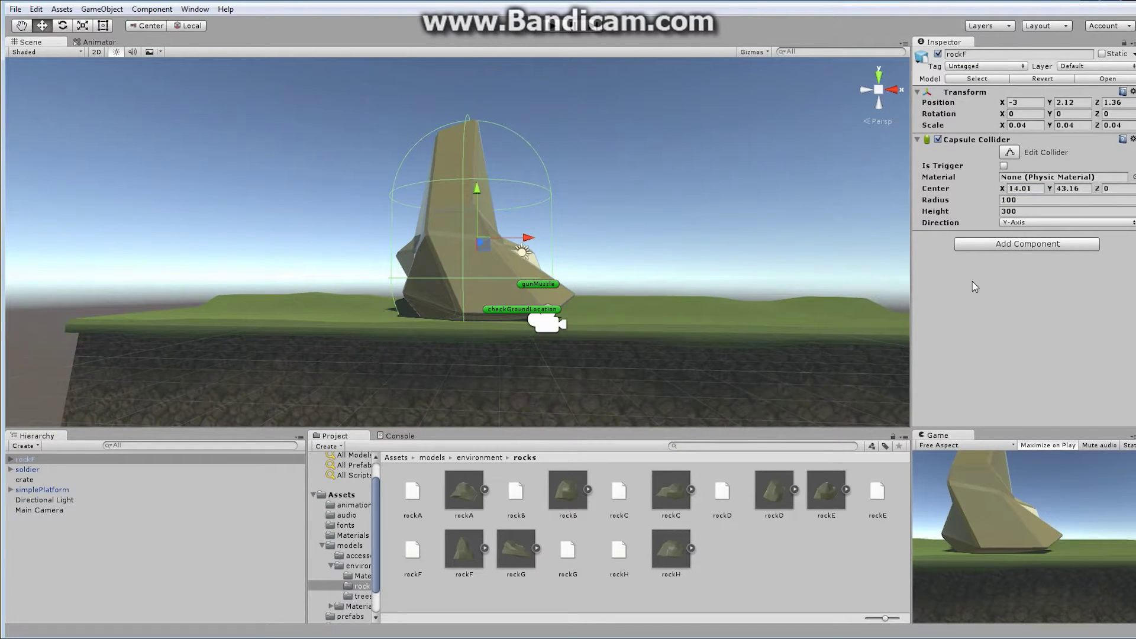
# Set the capsule collider's height to 350 and lower its center to about Y 23.9
pyautogui.click(1049, 190)
pyautogui.click(1020, 211)
pyautogui.write('350')
pyautogui.press('Return')
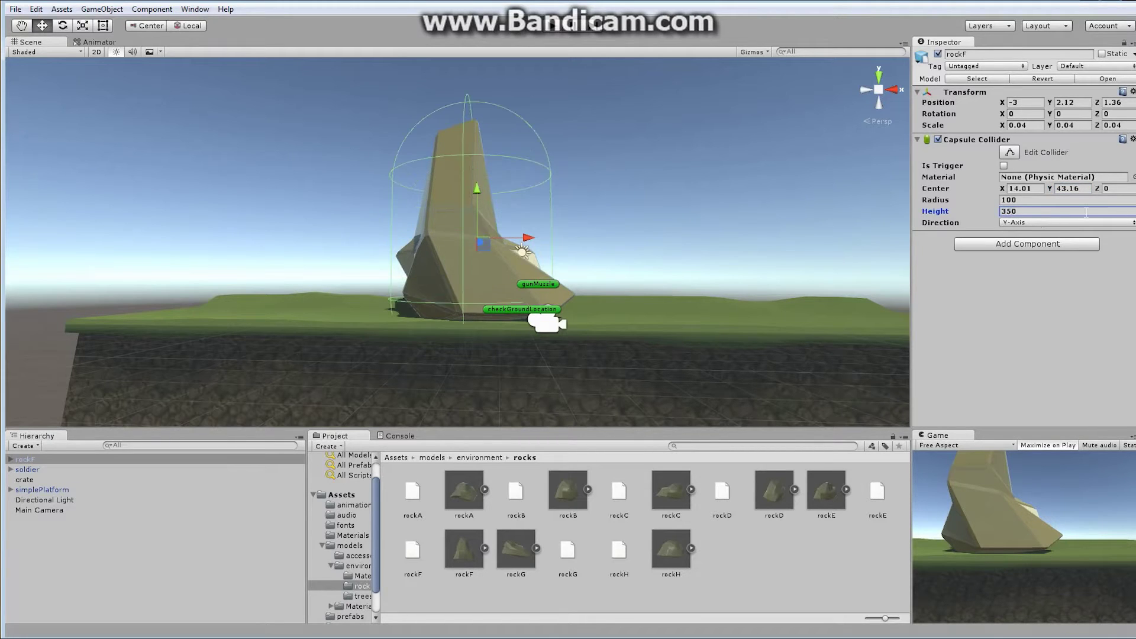
pyautogui.moveTo(1049, 190); pyautogui.dragTo(995, 176)
pyautogui.keyDown('alt'); pyautogui.moveTo(597, 212); pyautogui.dragTo(680, 271); pyautogui.keyUp('alt')
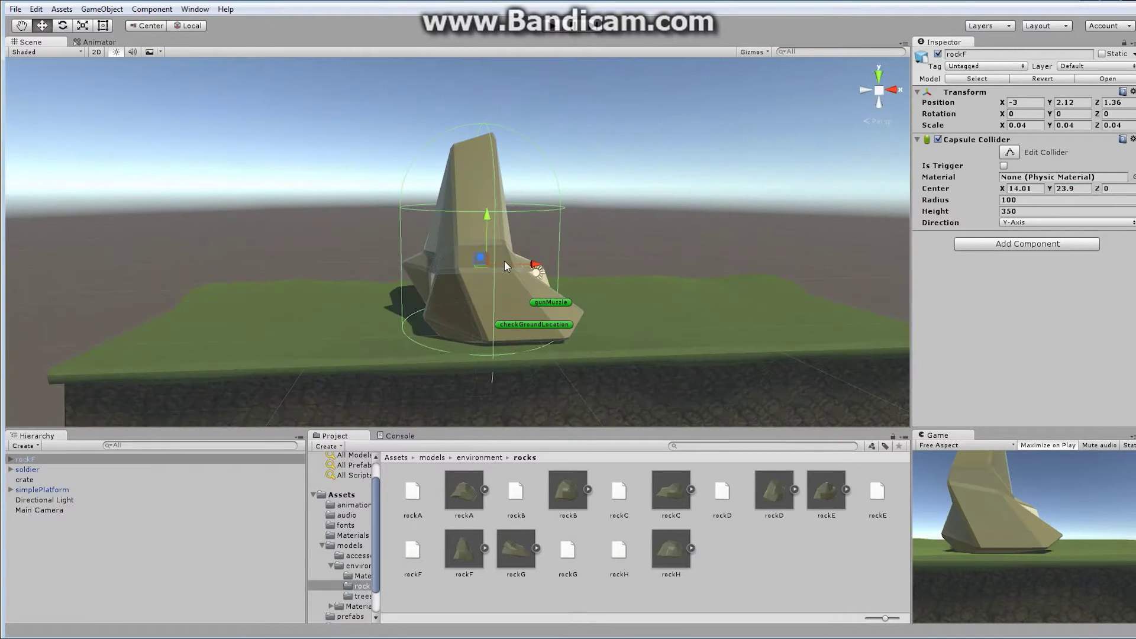
# Move rockF away from the soldier to about X -15.45 and play-test the soldier running and jumping against it
pyautogui.moveTo(537, 267); pyautogui.dragTo(287, 268)
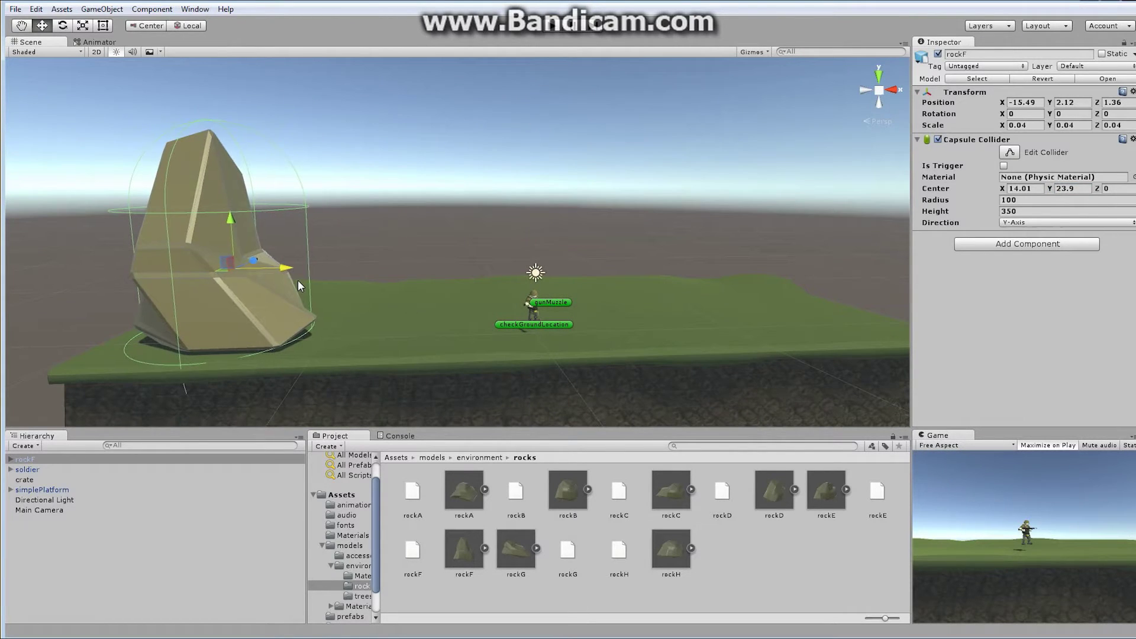
pyautogui.click(554, 28)
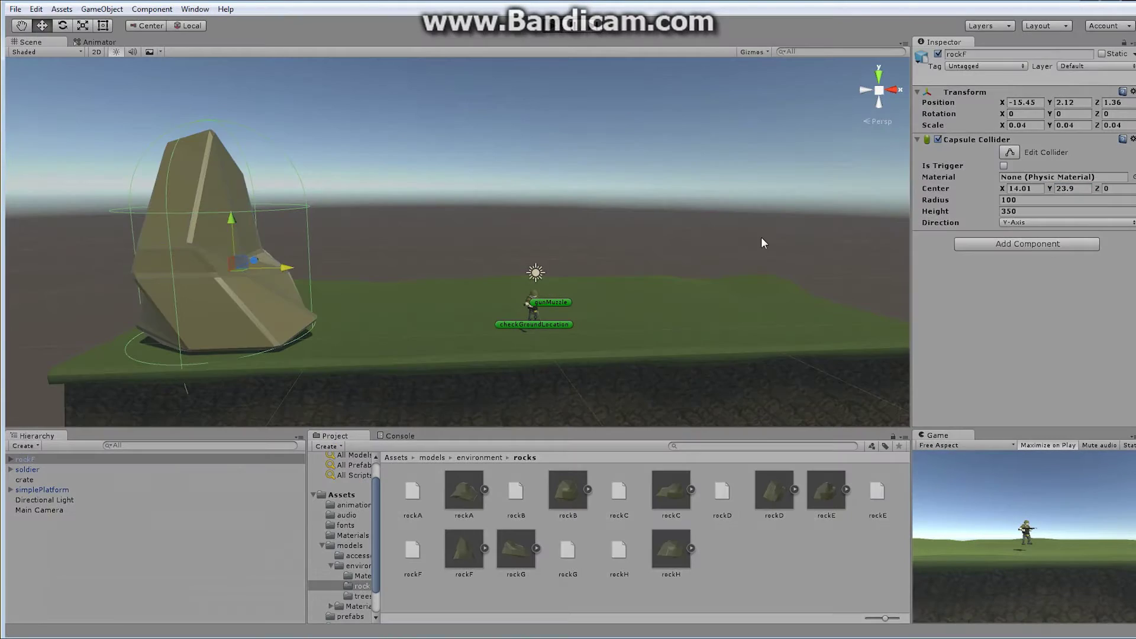
pyautogui.hotkey('ctrl', 'p')
pyautogui.press('Left')
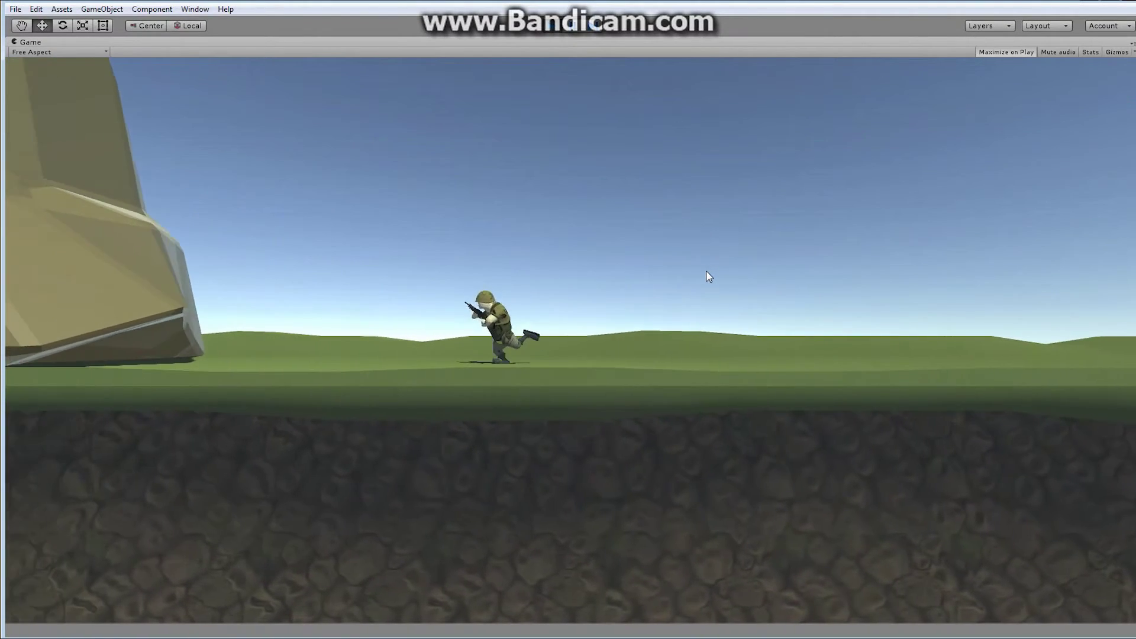
pyautogui.press('space')
pyautogui.press('Right')
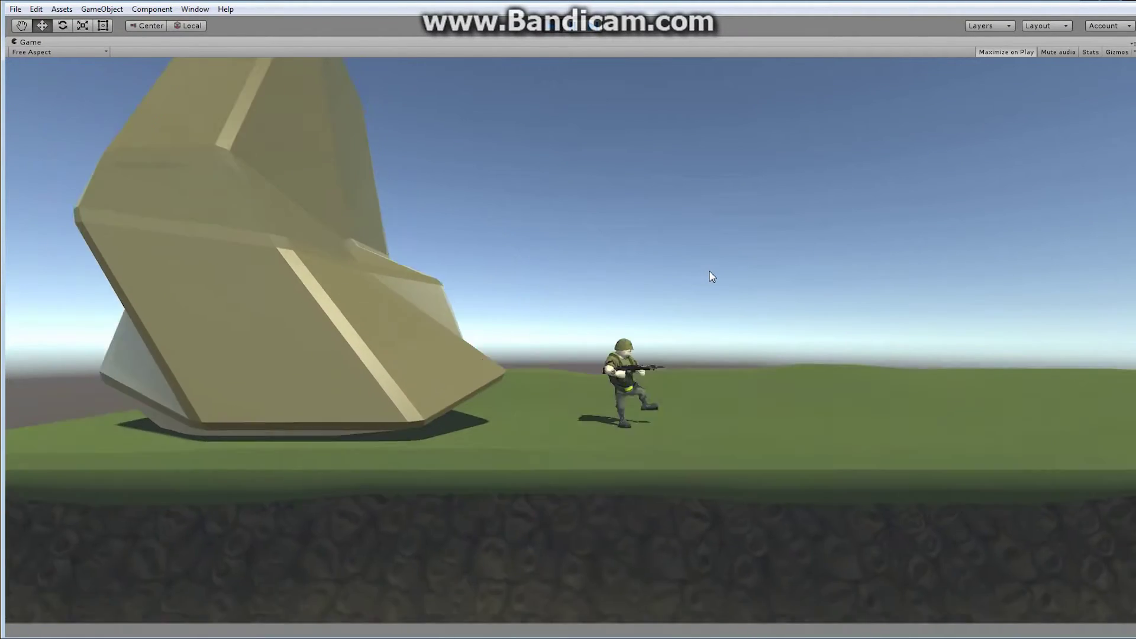
pyautogui.press('Left')
pyautogui.press('space')
pyautogui.press('Right')
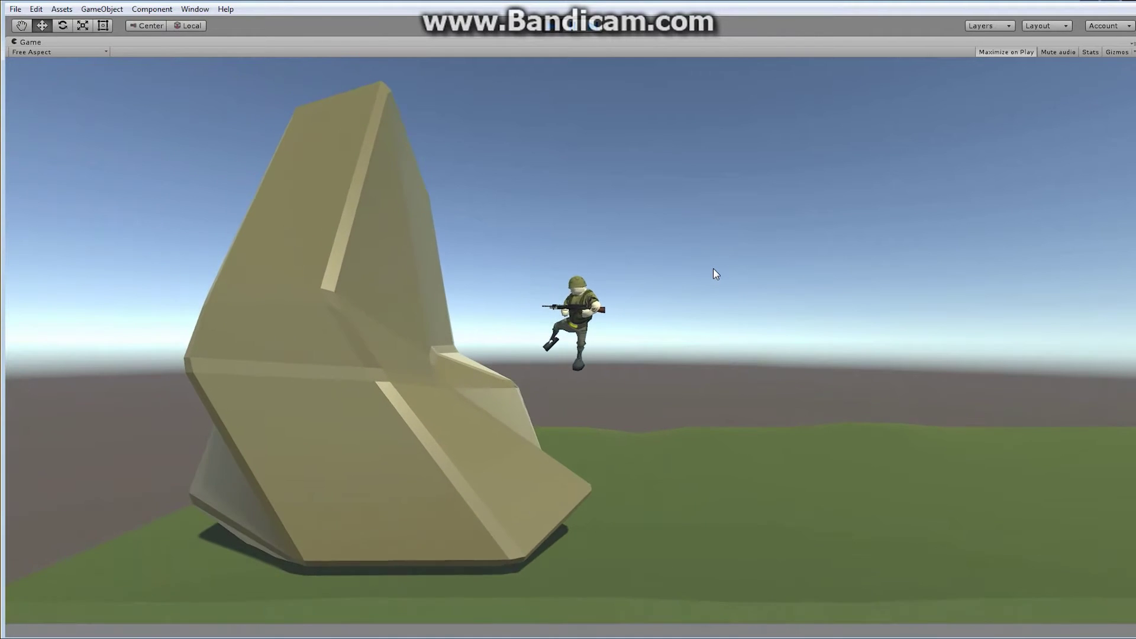
pyautogui.press('Left')
pyautogui.press('Right')
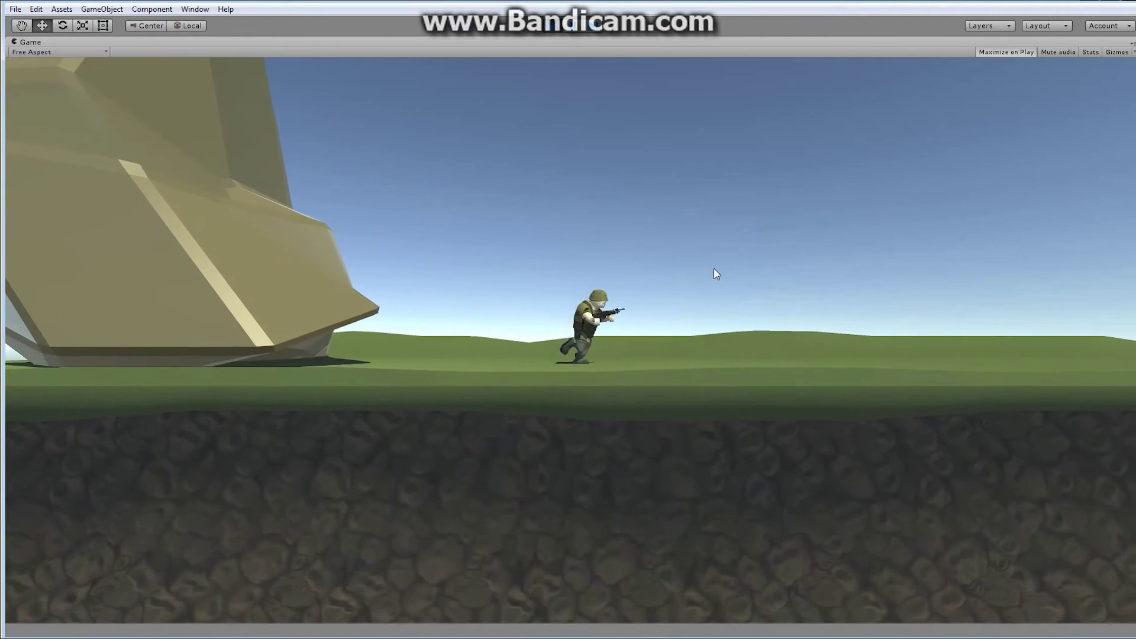
pyautogui.press('Left')
pyautogui.press('Right')
pyautogui.press('Left')
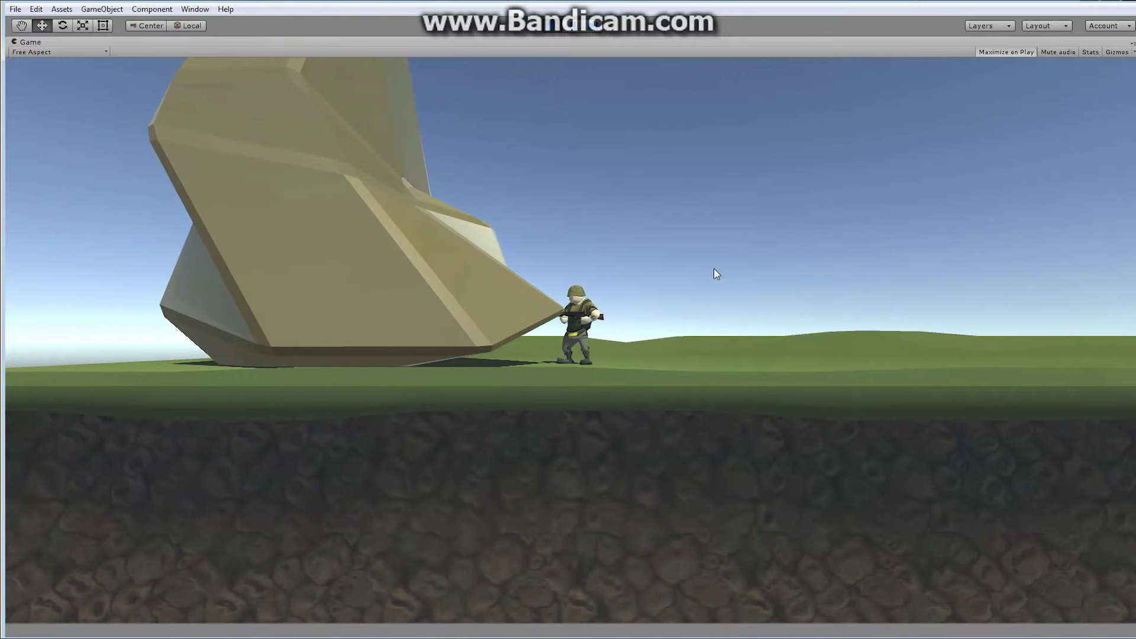
pyautogui.press('Right')
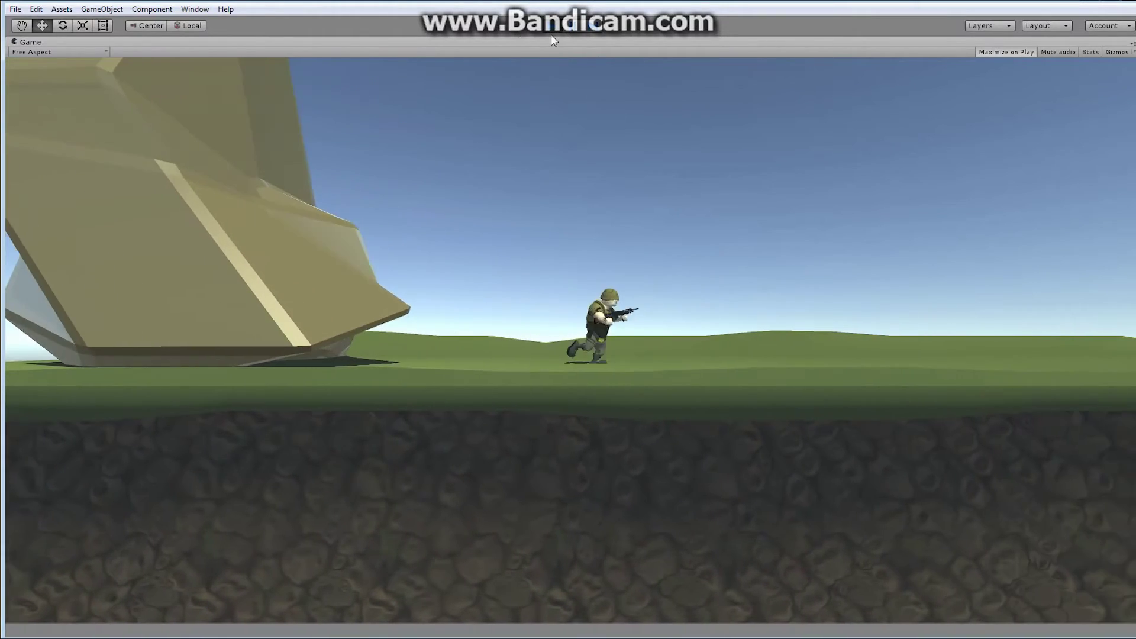
pyautogui.click(552, 24)
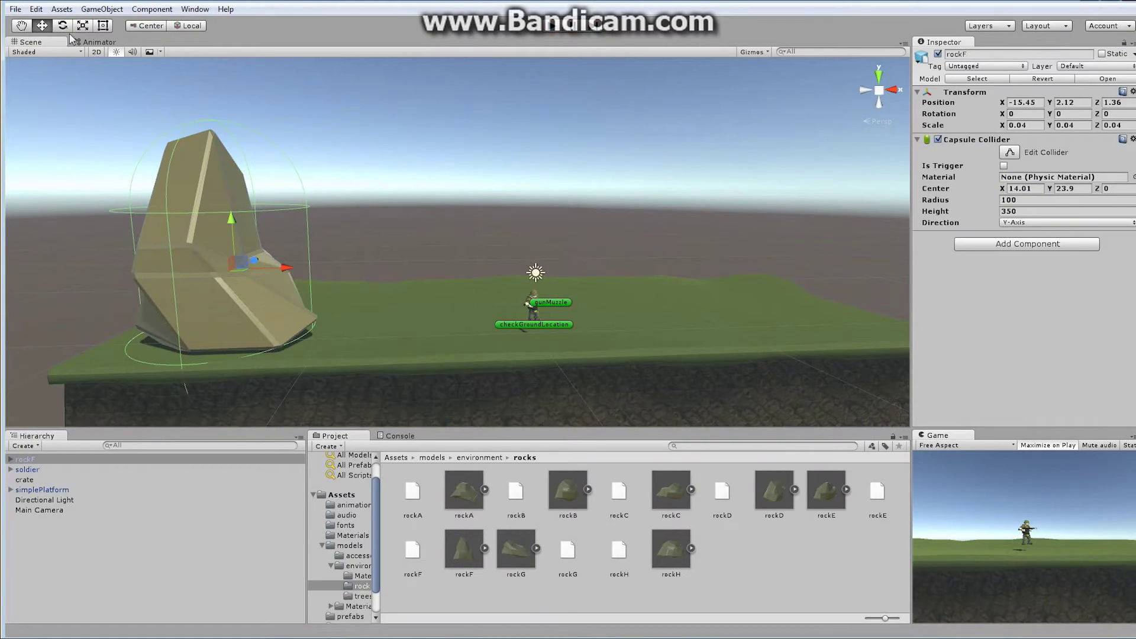
# Rotate rockF to 180 degrees around the Y axis
pyautogui.click(64, 25)
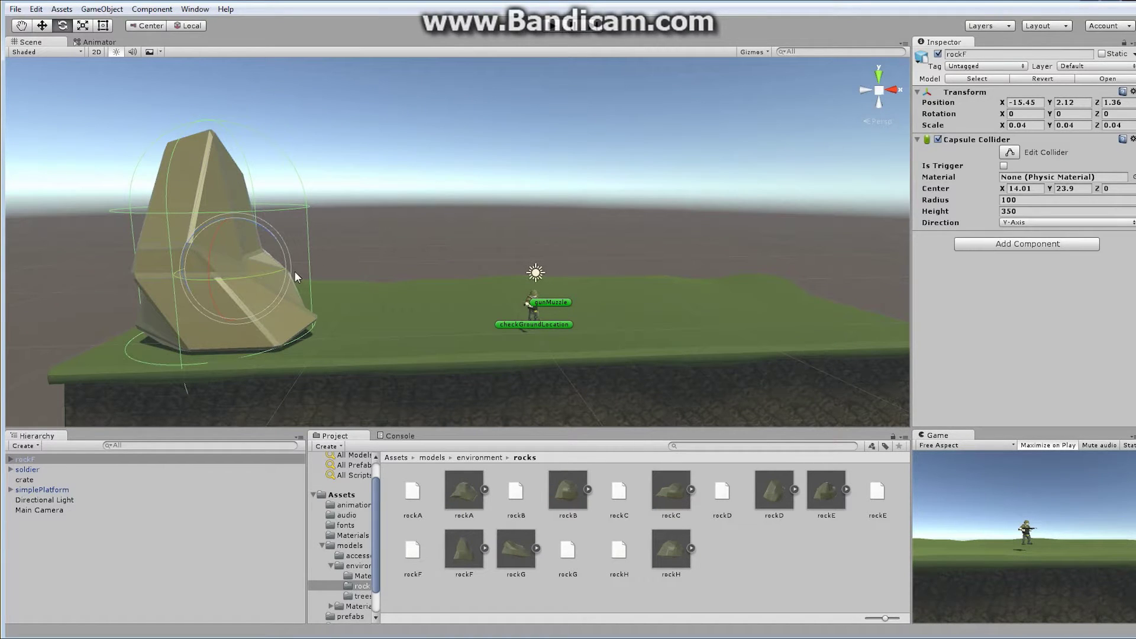
pyautogui.click(1076, 115)
pyautogui.write('180')
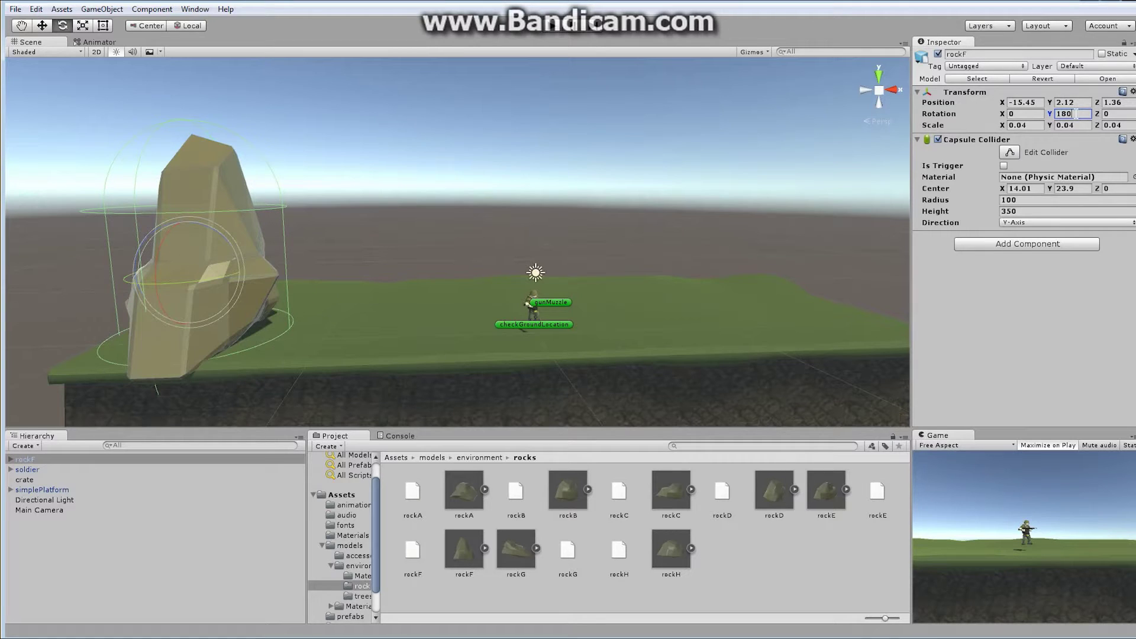
# Play-test the level by running the soldier up to the rotated rock and back, and stop the game
pyautogui.click(552, 26)
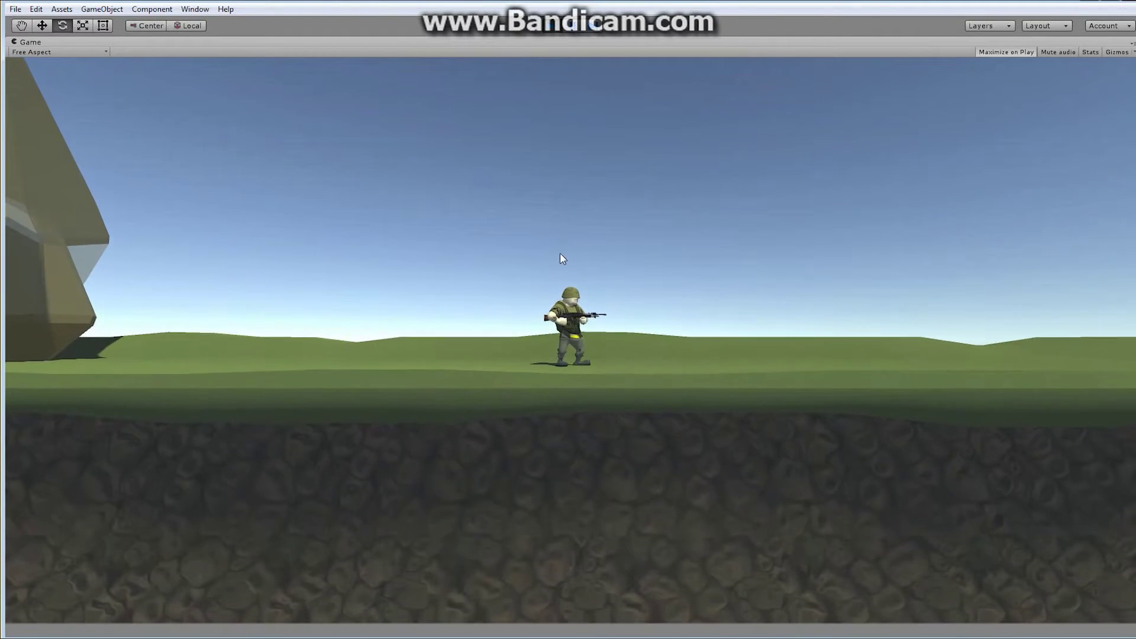
pyautogui.press('a')
pyautogui.press('Left')
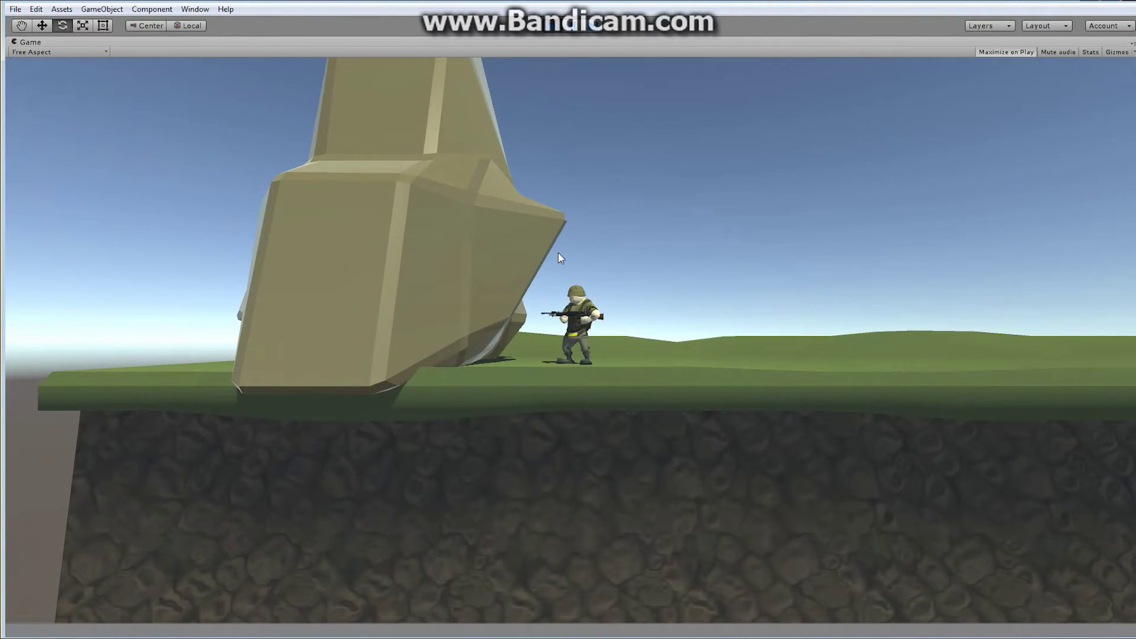
pyautogui.press('Right')
pyautogui.click(551, 25)
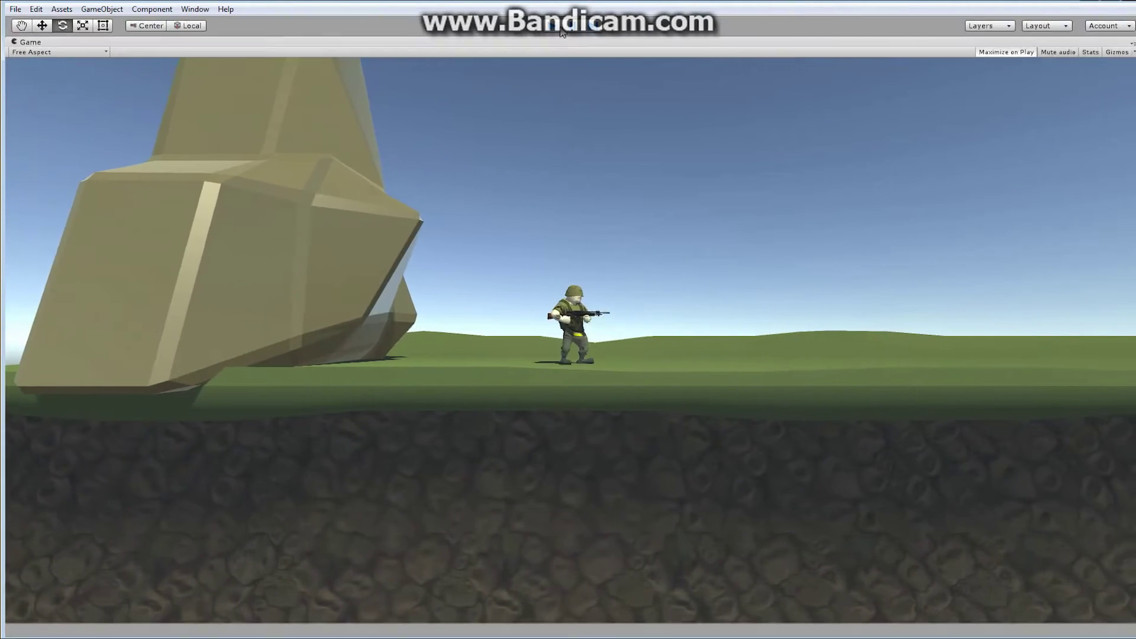
# Shift rockF in depth to about Z 2.07, away from the platform's front edge
pyautogui.keyDown('alt'); pyautogui.moveTo(435, 277); pyautogui.dragTo(140, 363); pyautogui.keyUp('alt')
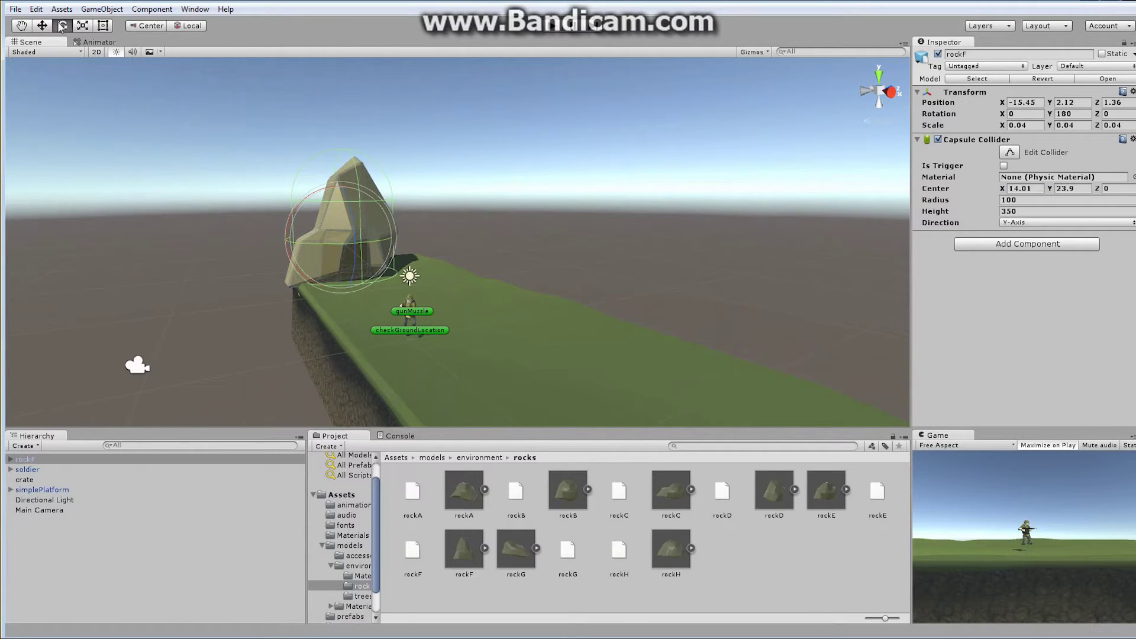
pyautogui.moveTo(291, 235); pyautogui.dragTo(300, 243)
pyautogui.keyDown('alt'); pyautogui.moveTo(389, 267); pyautogui.dragTo(325, 240); pyautogui.keyUp('alt')
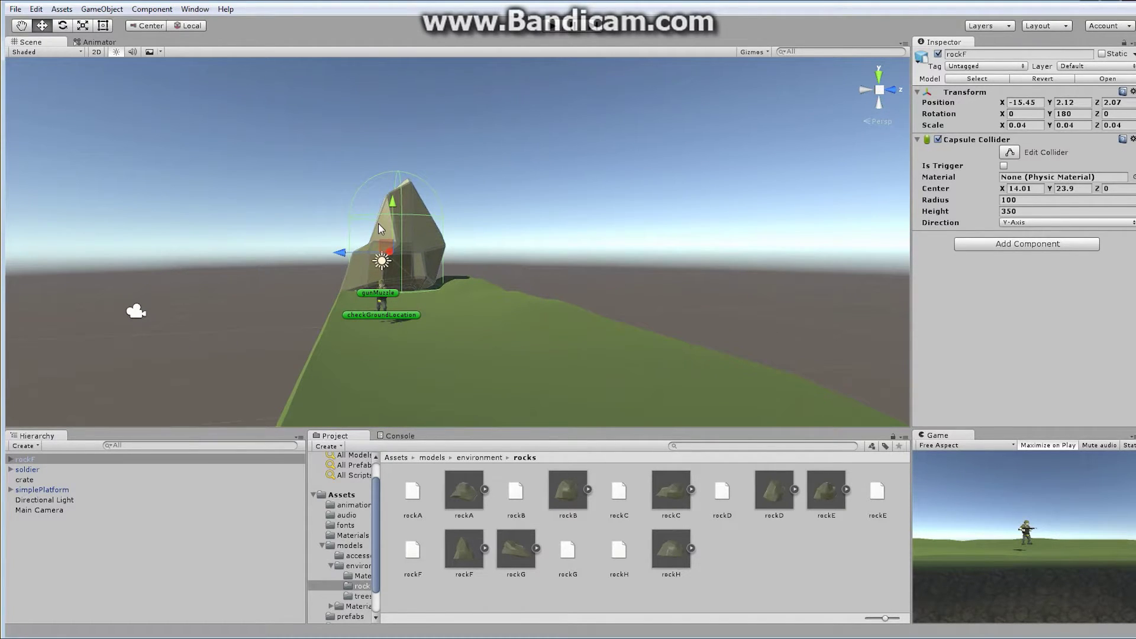
pyautogui.keyDown('alt'); pyautogui.moveTo(379, 245); pyautogui.dragTo(533, 284); pyautogui.keyUp('alt')
# Play-test the soldier walking toward the repositioned rock and stop the game
pyautogui.click(550, 31)
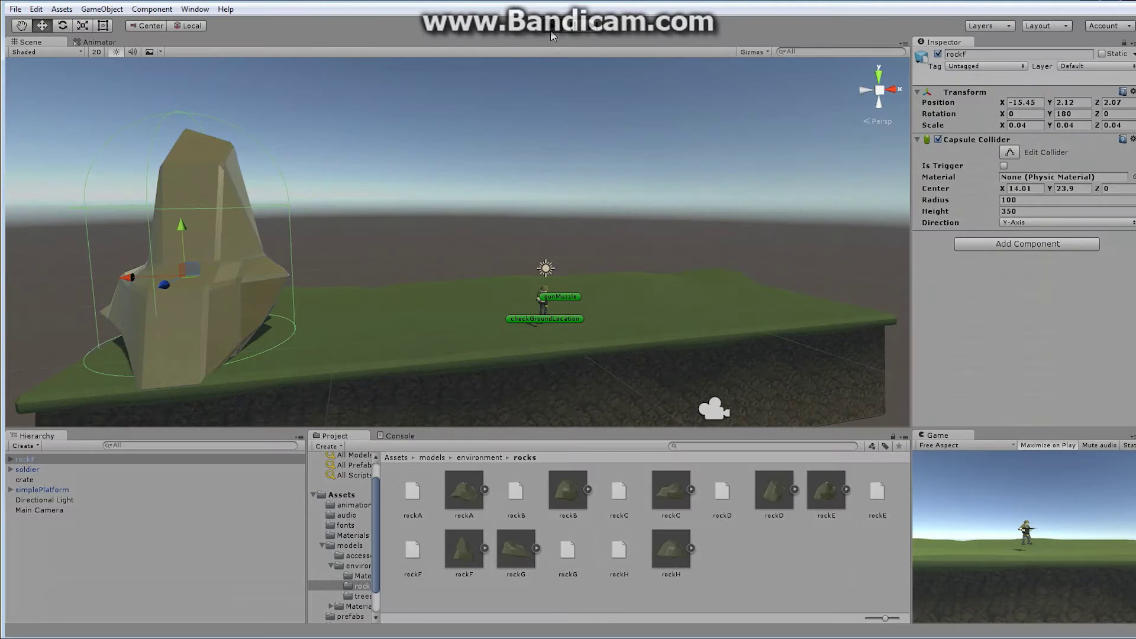
pyautogui.click(551, 31)
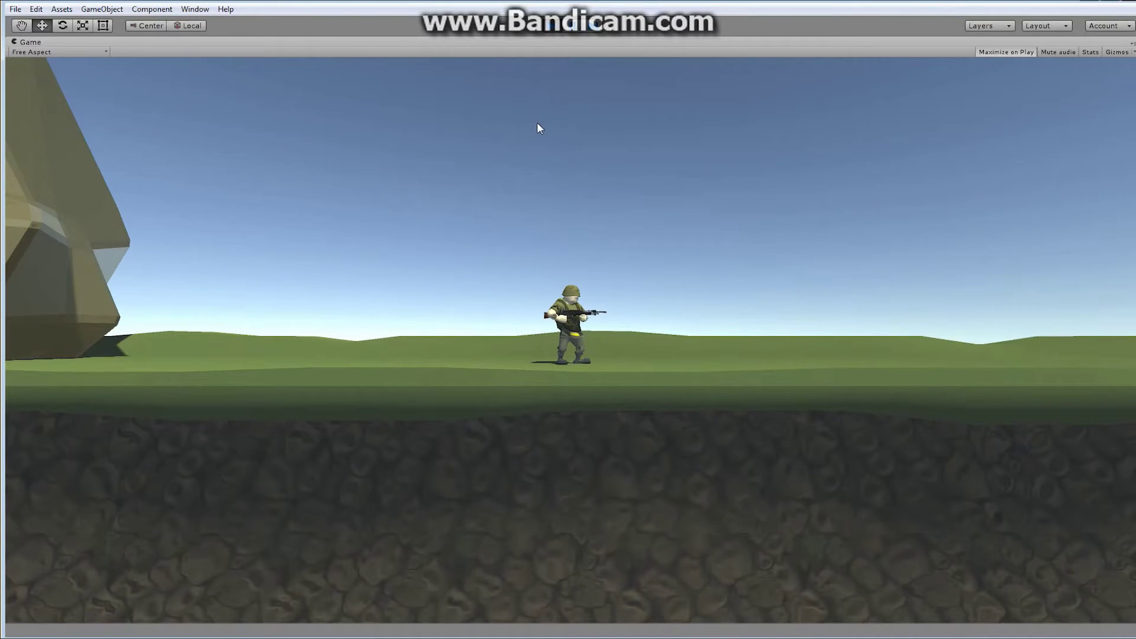
pyautogui.press('a')
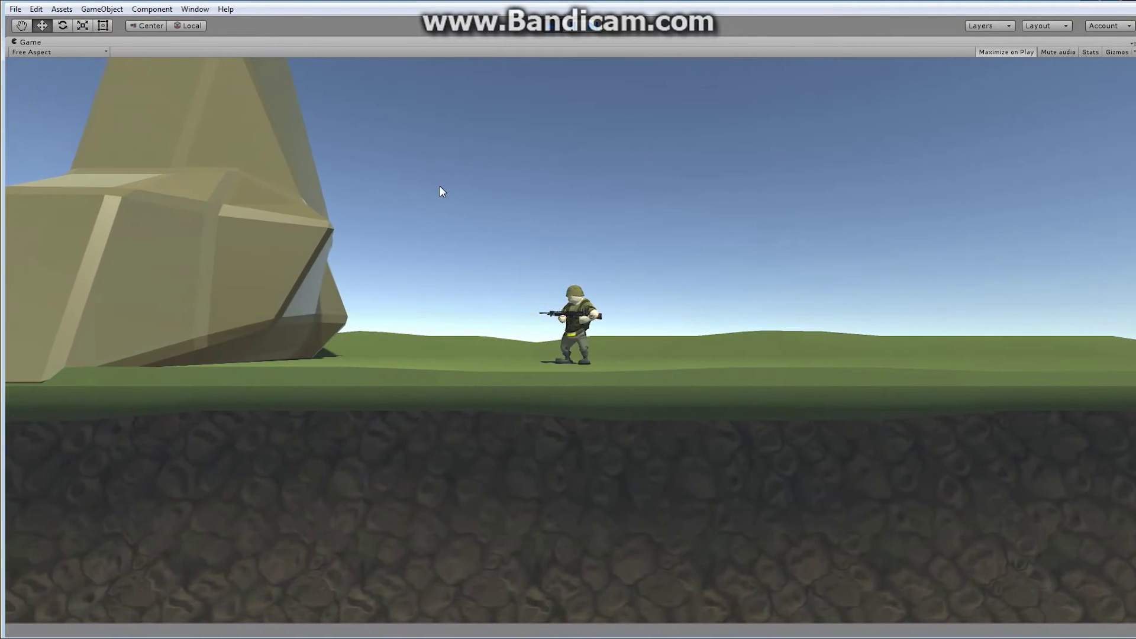
pyautogui.press('a')
pyautogui.press('Left')
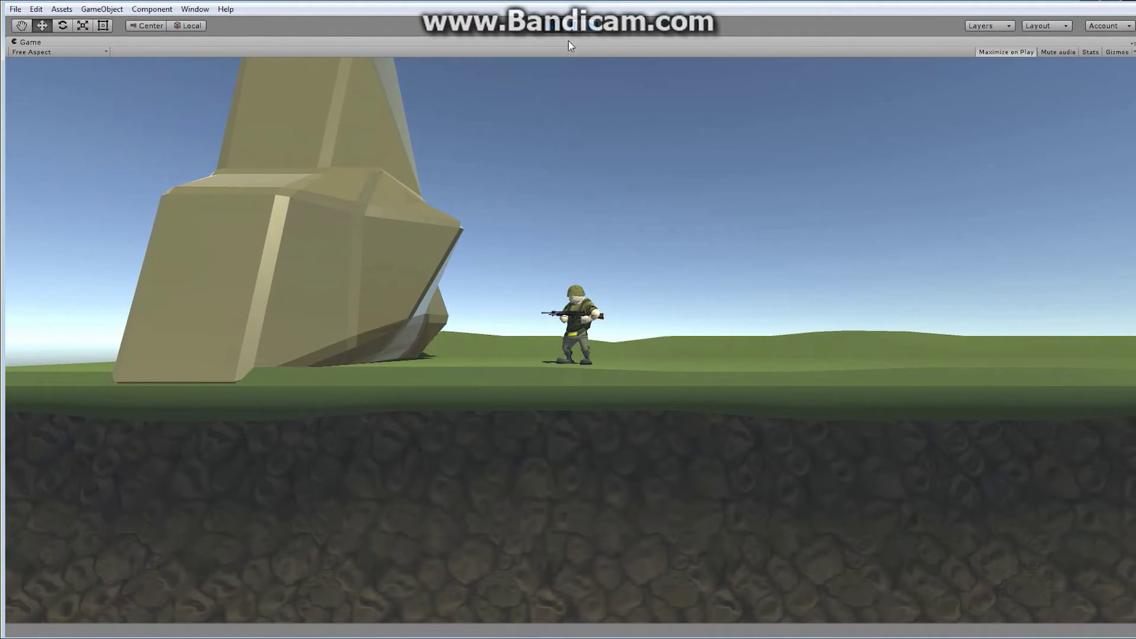
pyautogui.click(544, 31)
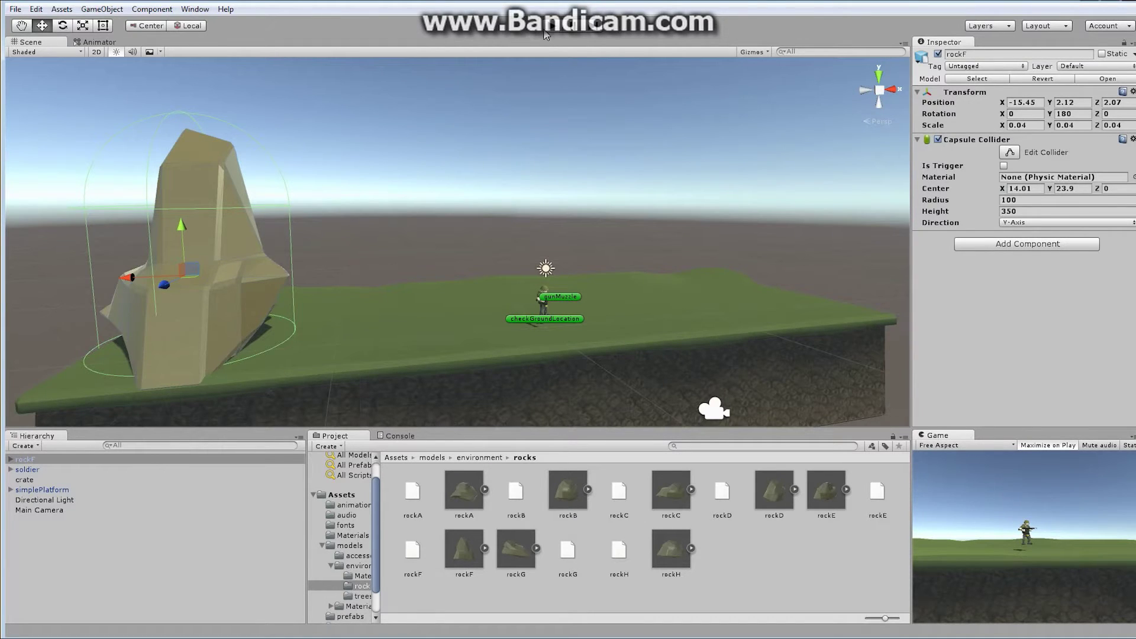
# Assign rockF and all its child objects to the Shootable layer and run the game
pyautogui.click(1082, 66)
pyautogui.click(1095, 164)
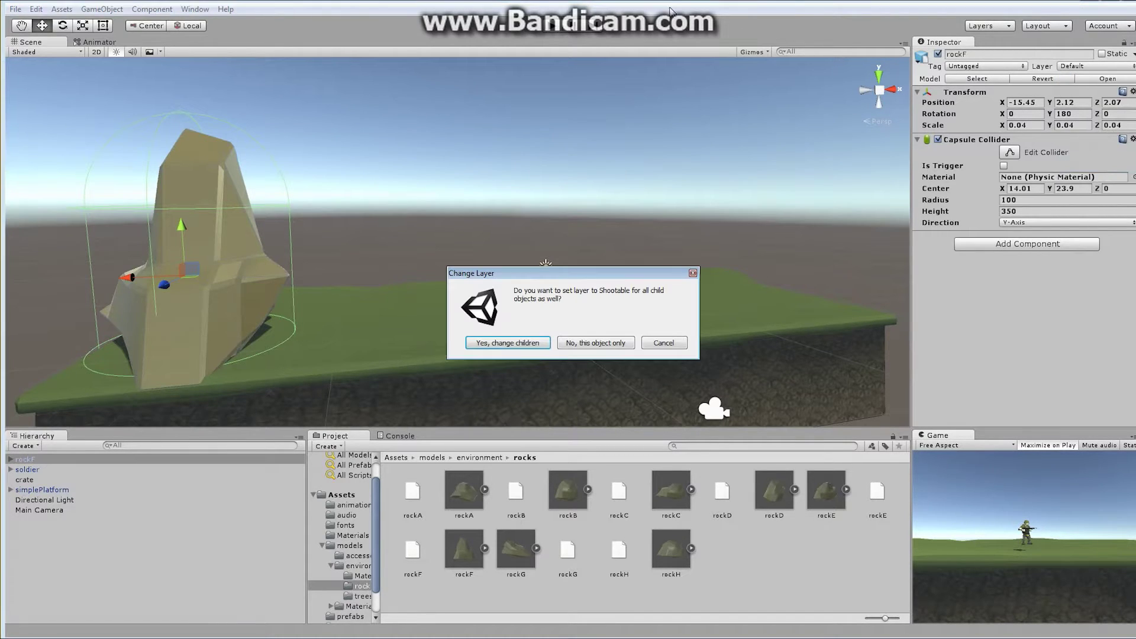
pyautogui.click(535, 343)
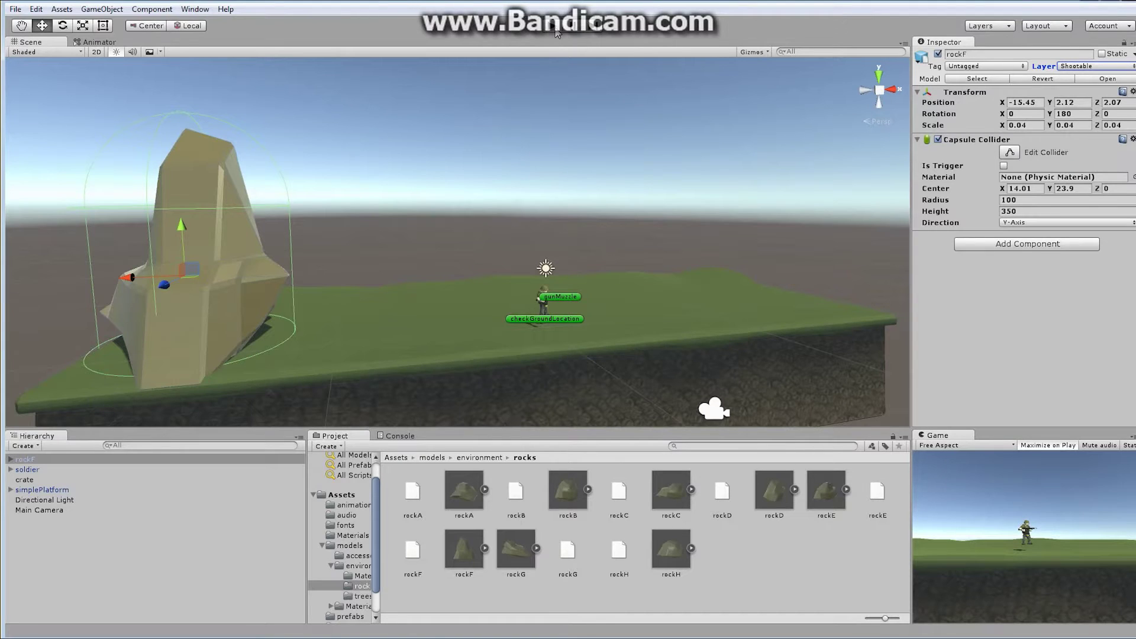
pyautogui.click(555, 30)
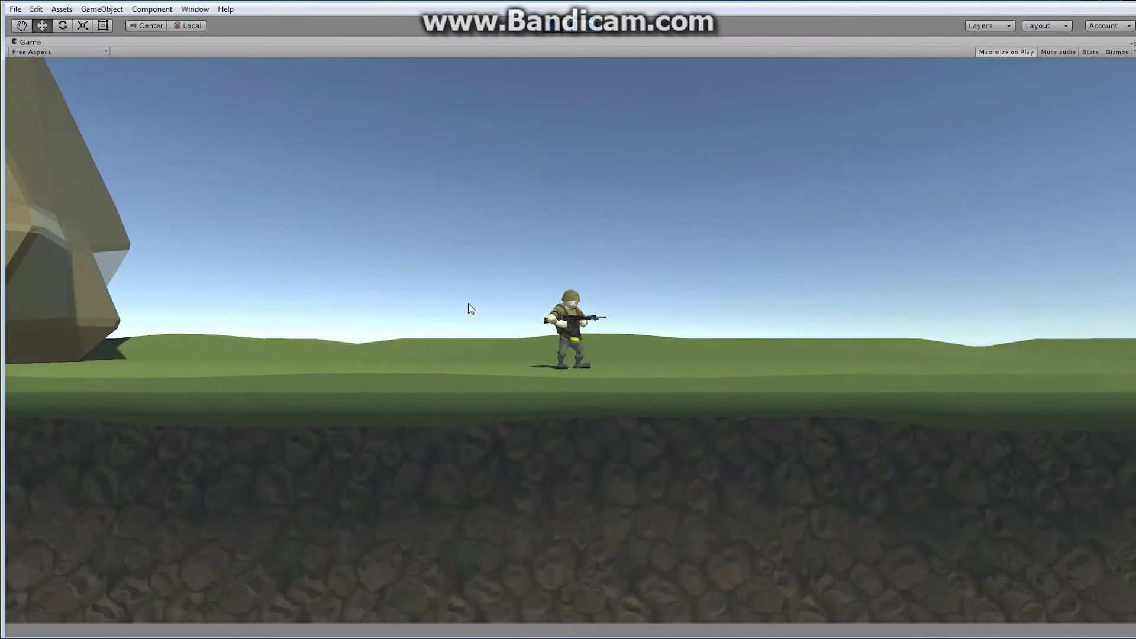
# End the soldier's run toward the rock and assign the slippery physic material to rockF's Capsule Collider
pyautogui.press('a')
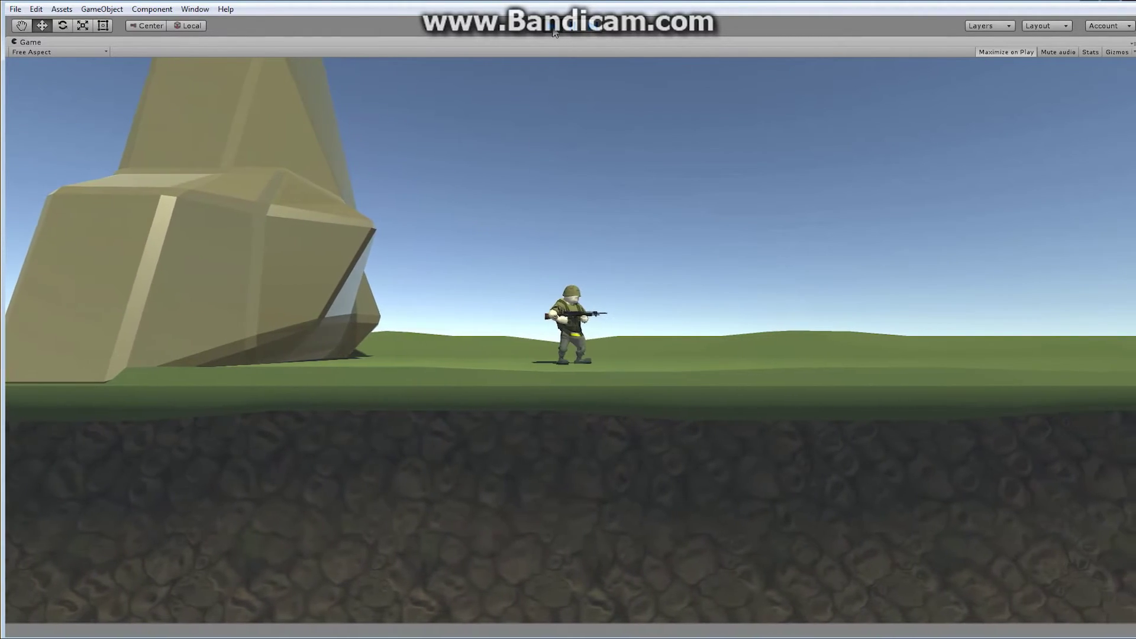
pyautogui.click(554, 27)
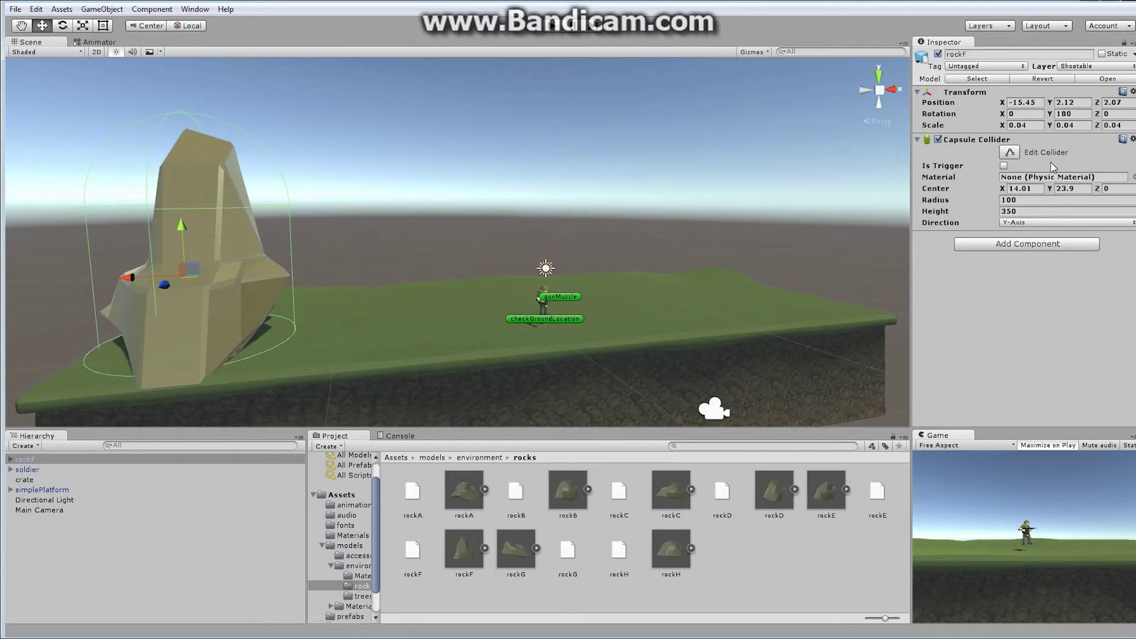
pyautogui.click(1134, 178)
pyautogui.click(44, 70)
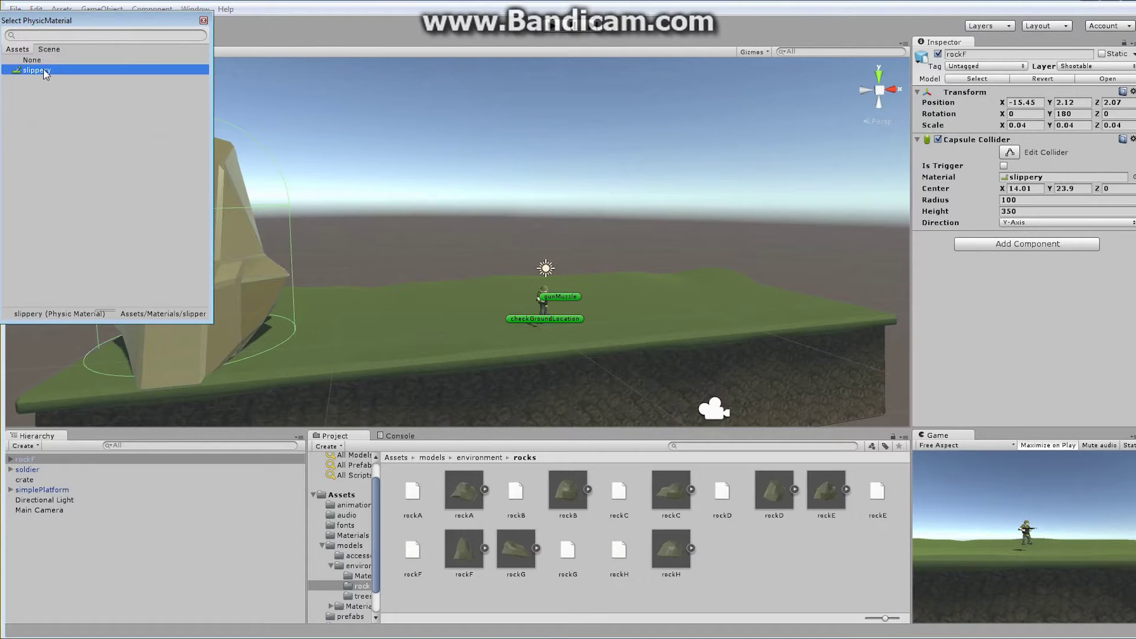
# Play-test the soldier running and jumping against the slippery rock and back, and stop the game
pyautogui.click(552, 29)
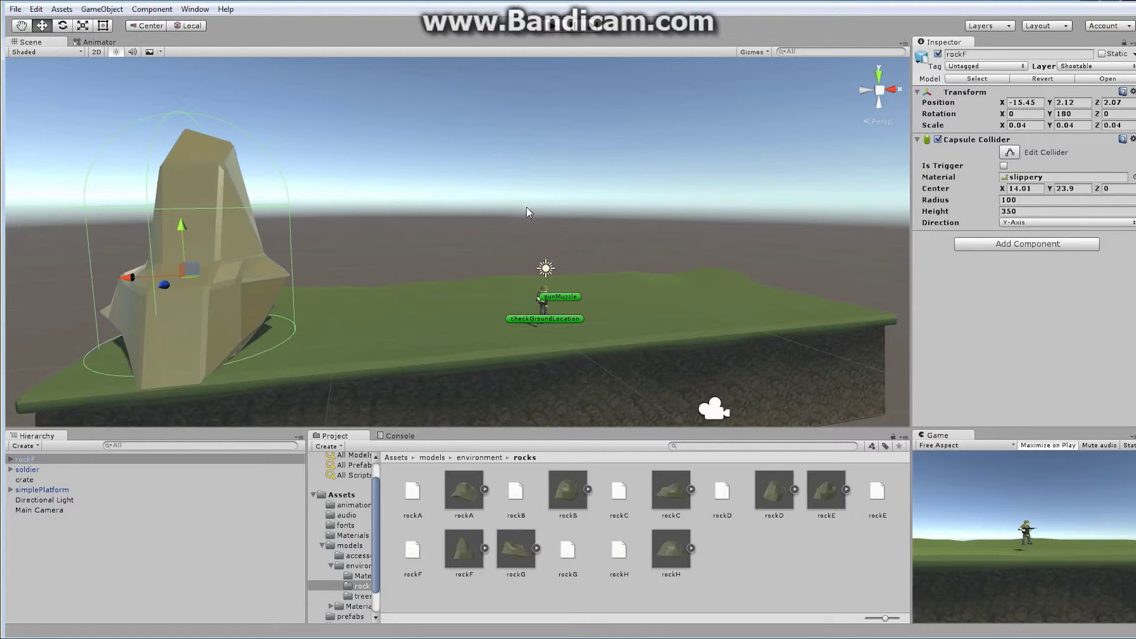
pyautogui.click(550, 26)
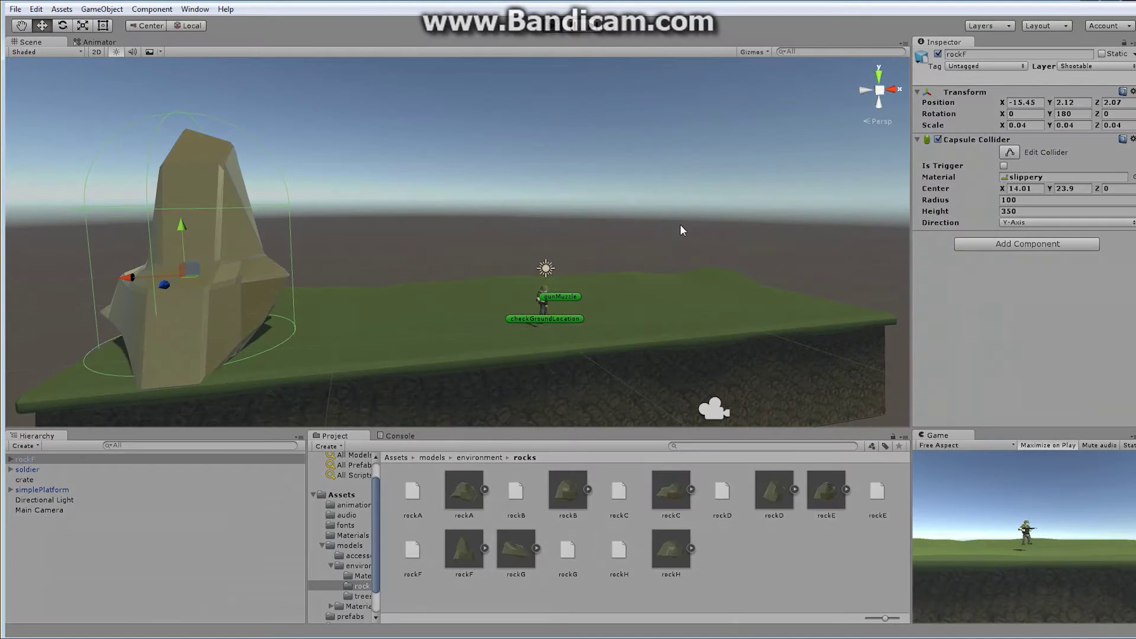
pyautogui.press('a')
pyautogui.press('space')
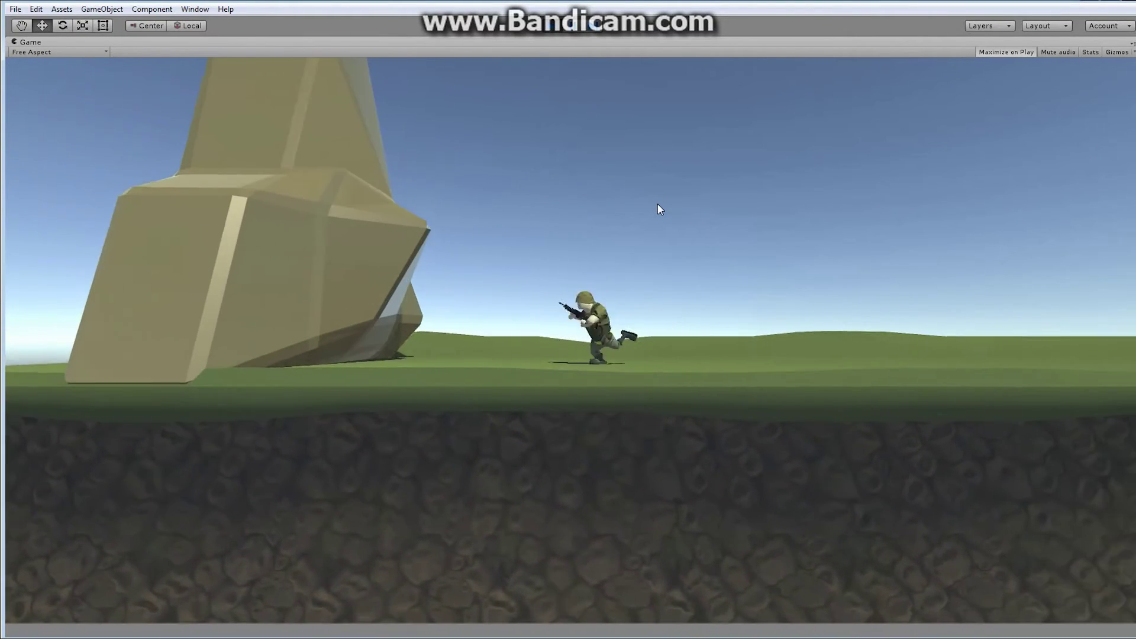
pyautogui.press('space')
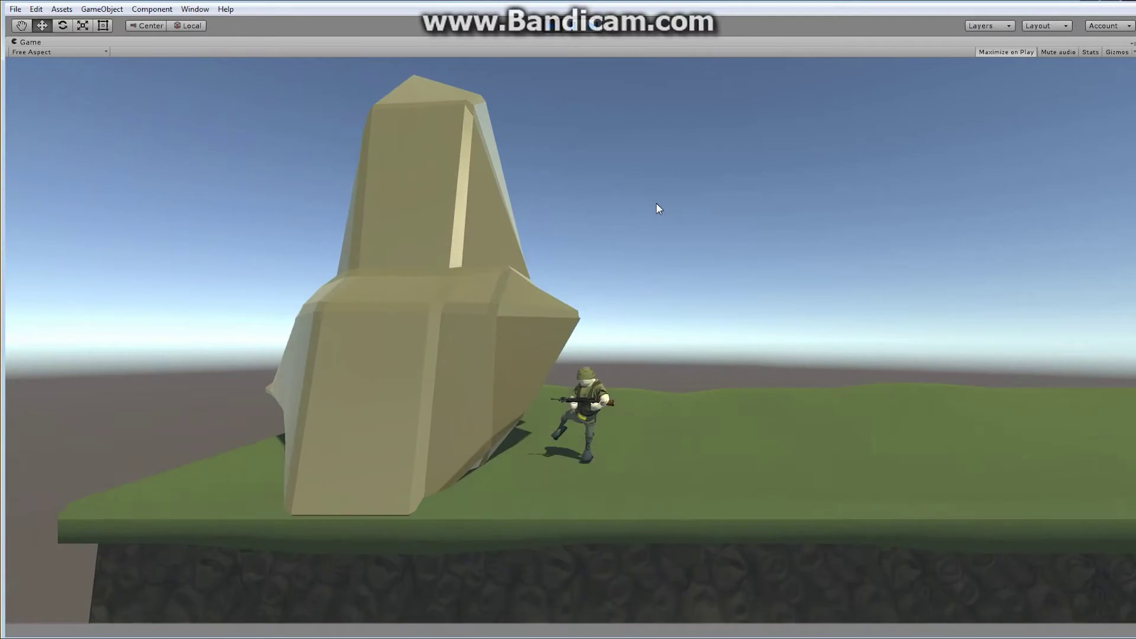
pyautogui.press('Right')
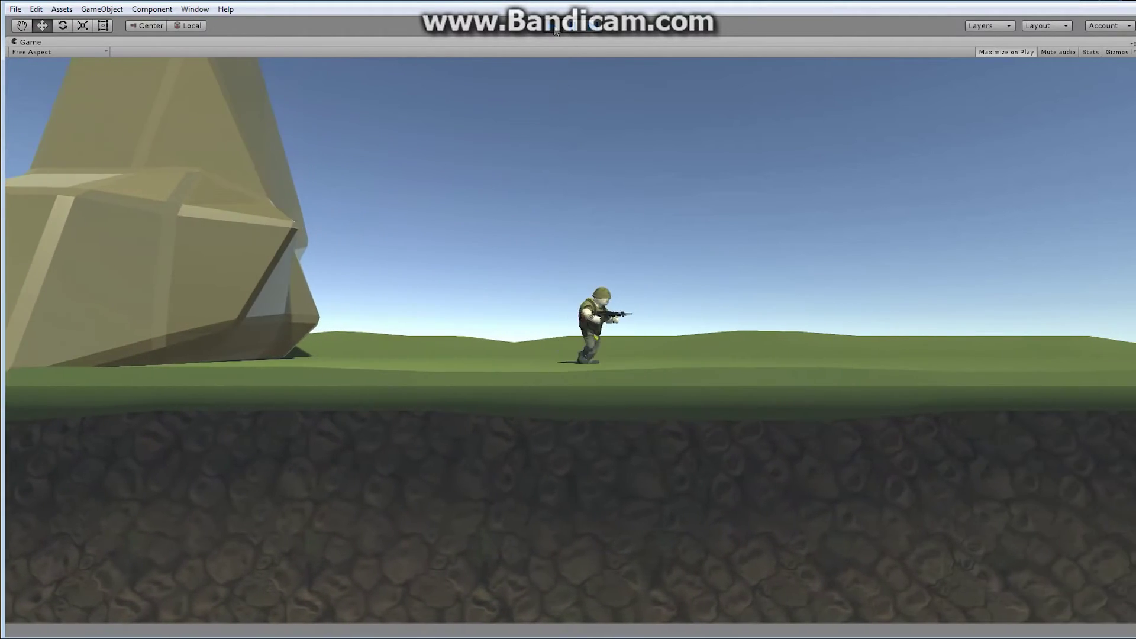
pyautogui.click(556, 32)
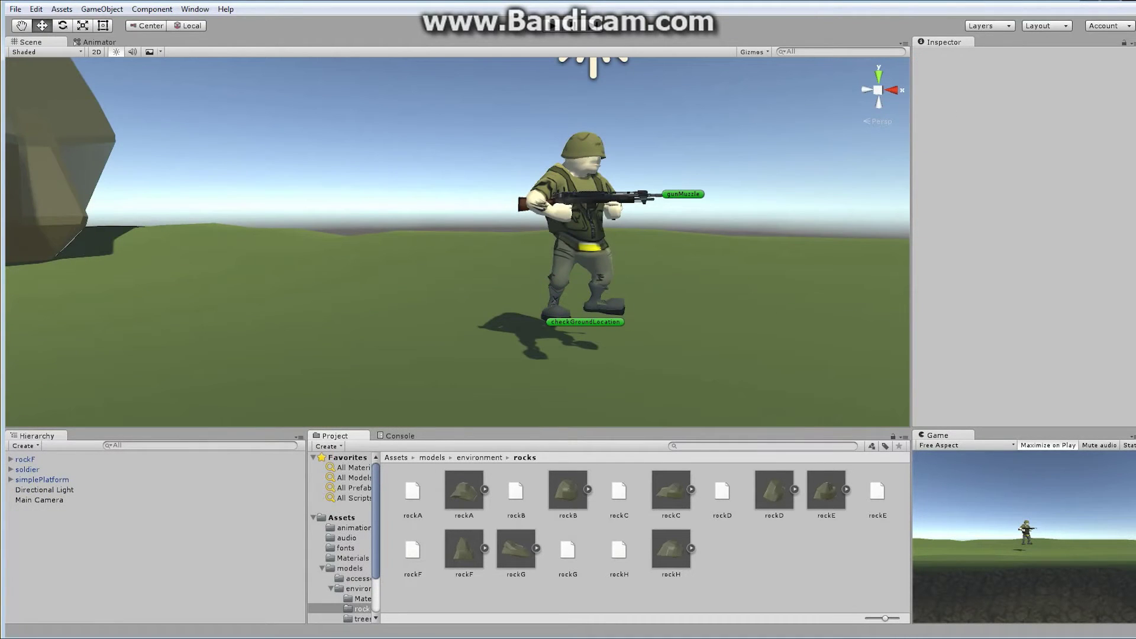
# Add the crate model from the models/accessories folder to the scene
pyautogui.keyDown('alt'); pyautogui.scroll(-8, 571, 254); pyautogui.keyUp('alt')
pyautogui.keyDown('alt'); pyautogui.moveTo(459, 245); pyautogui.dragTo(437, 254); pyautogui.keyUp('alt')
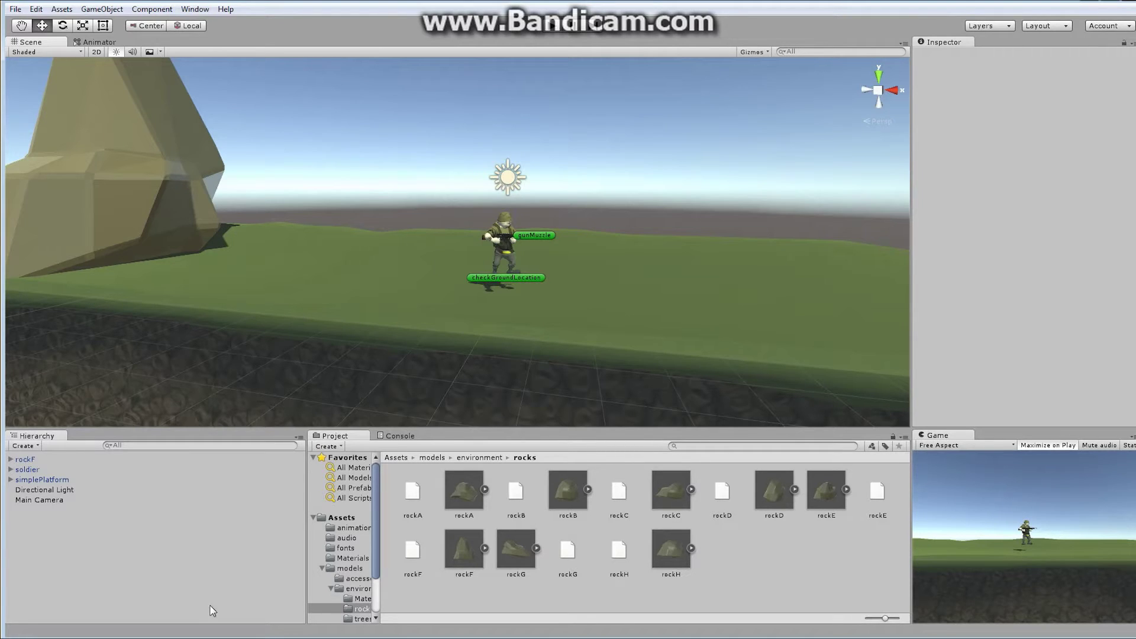
pyautogui.click(355, 570)
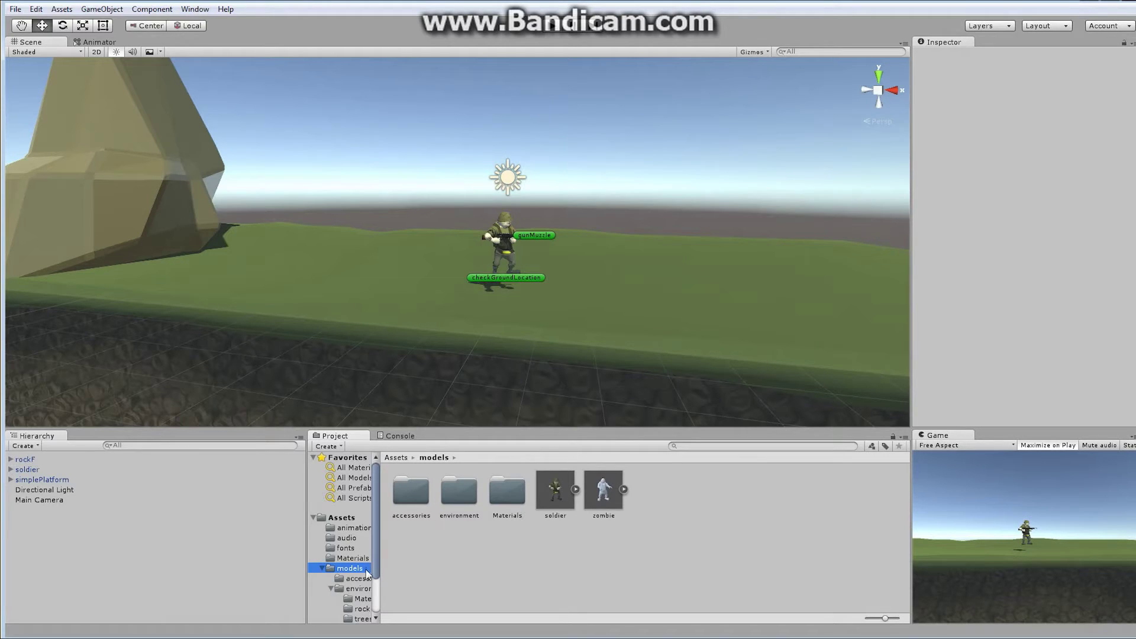
pyautogui.click(414, 494)
pyautogui.doubleClick(421, 491)
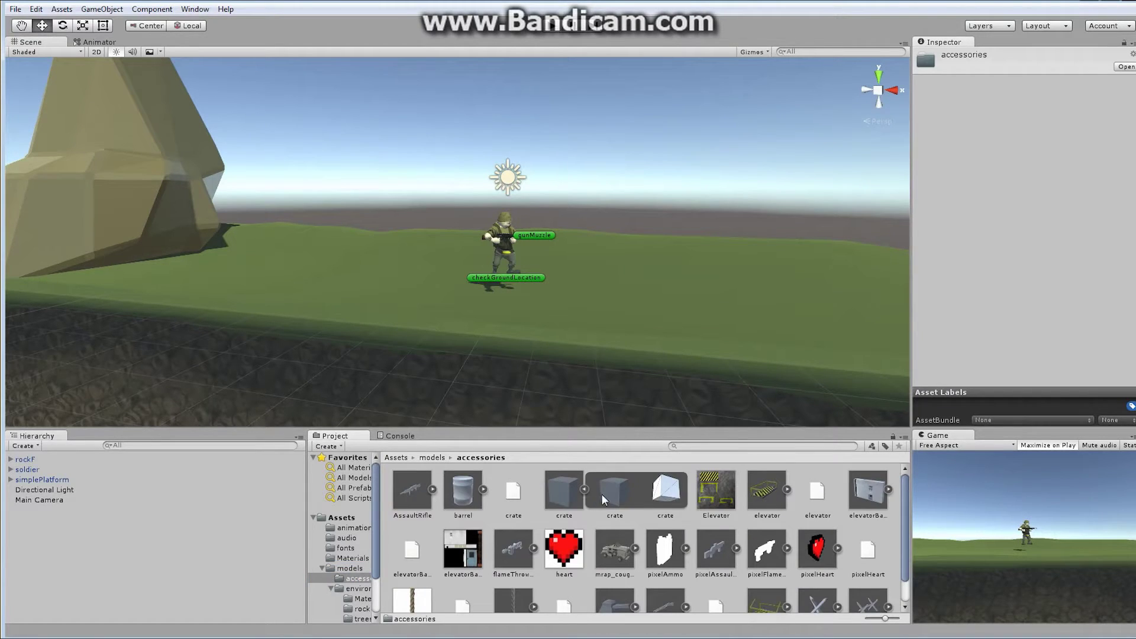
pyautogui.moveTo(545, 417); pyautogui.dragTo(456, 303)
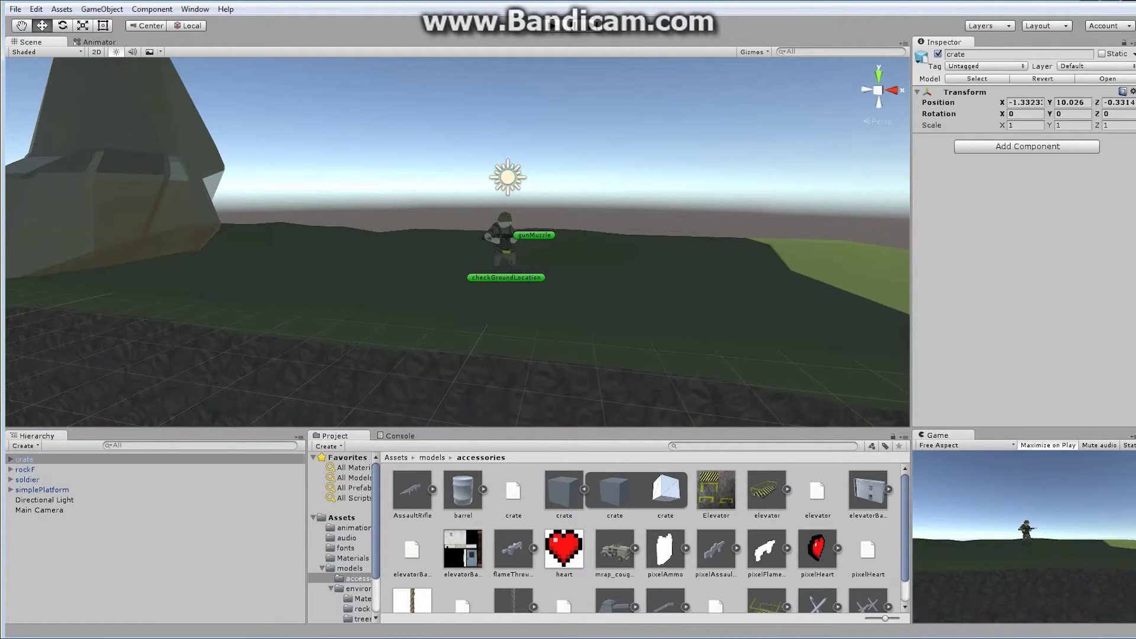
# Reset the crate's position to 0, 0, 0 and set its scale to 0.05 on all three axes
pyautogui.click(1068, 107)
pyautogui.click(1028, 127)
pyautogui.write('.05')
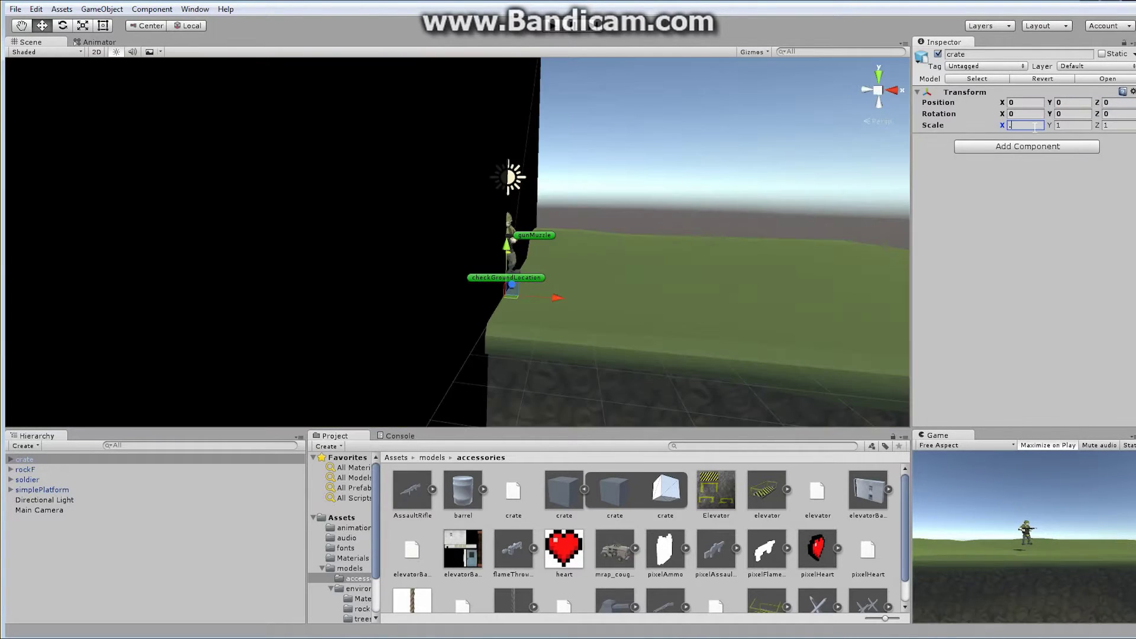
pyautogui.click(1086, 125)
pyautogui.write('.05')
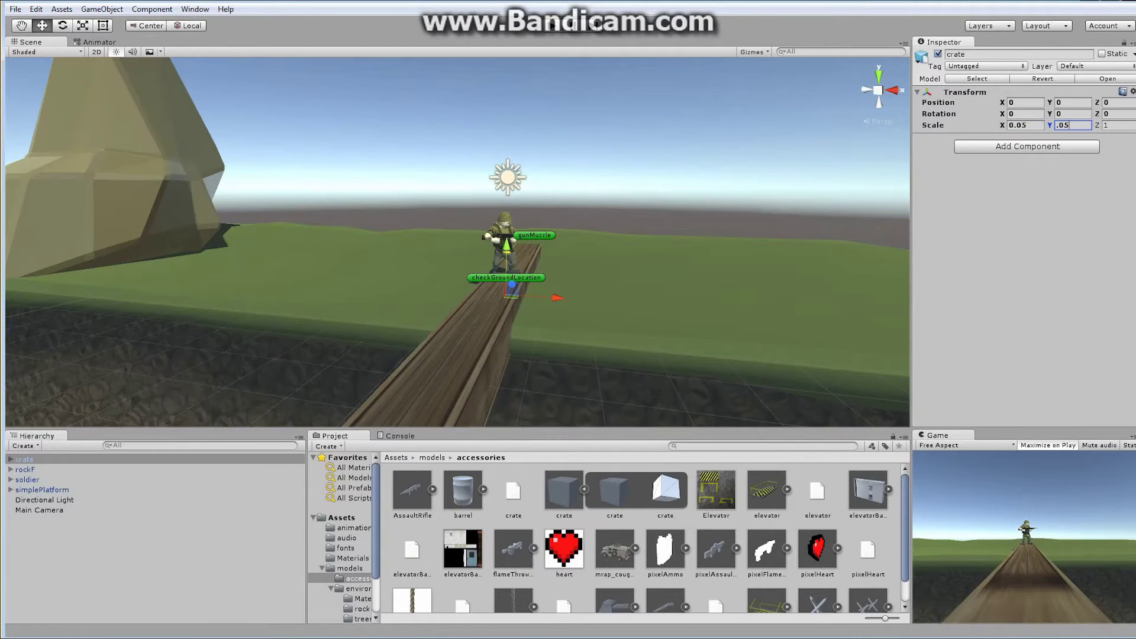
pyautogui.click(1112, 125)
pyautogui.write('.05')
pyautogui.press('Return')
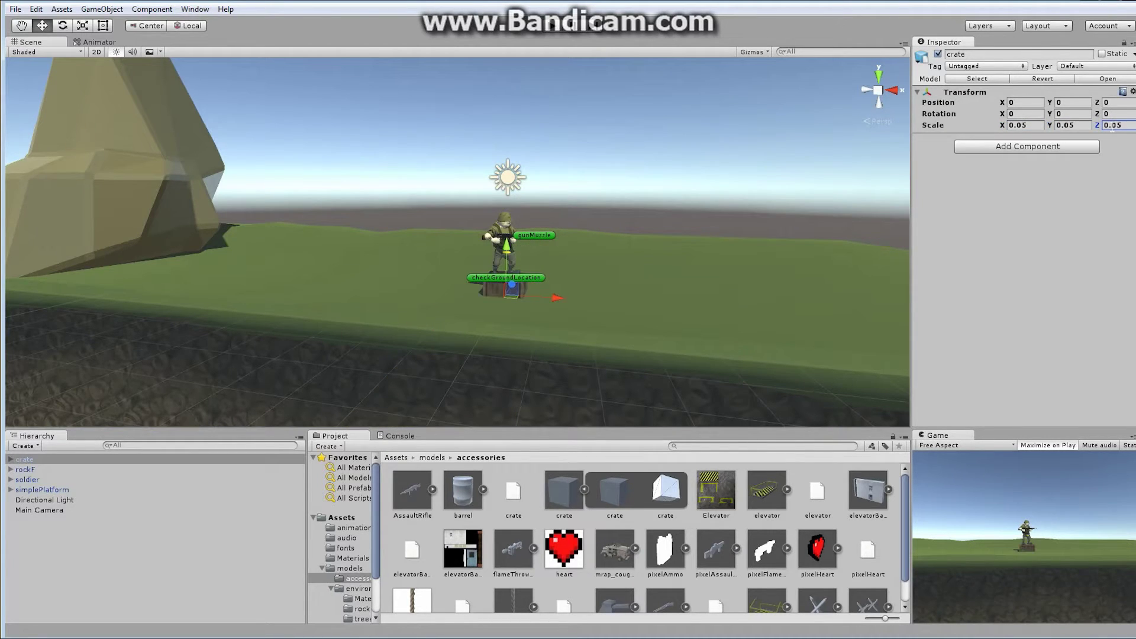
# Move the crate beside the soldier to X -2.18 and raise it to Y 0.74, resting near ground level
pyautogui.moveTo(555, 299); pyautogui.dragTo(471, 286)
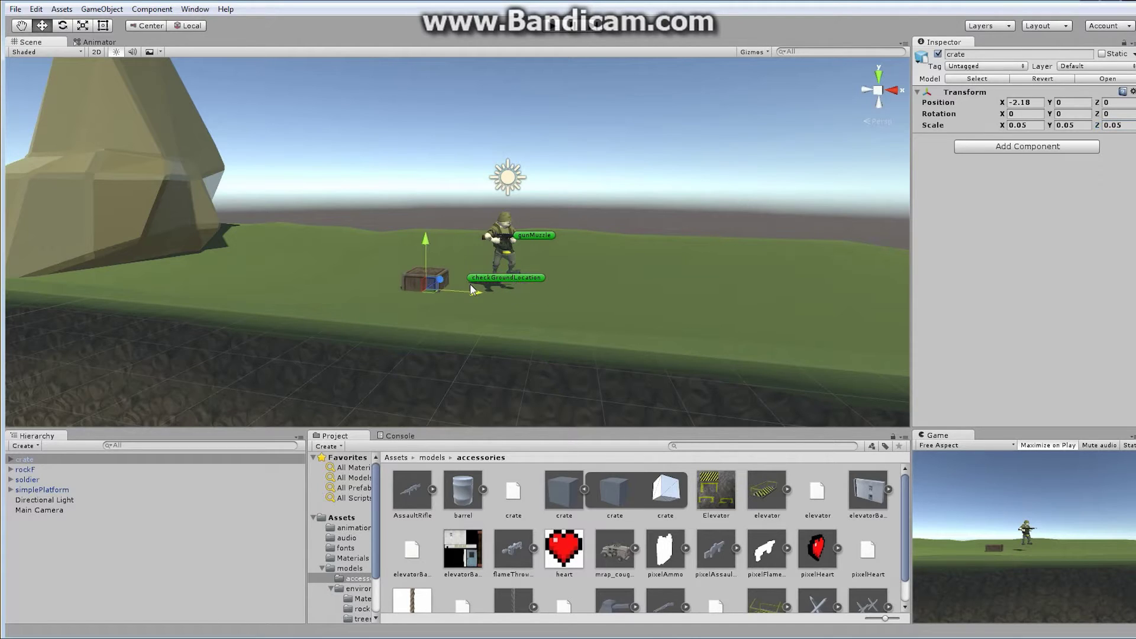
pyautogui.moveTo(428, 236); pyautogui.dragTo(428, 212)
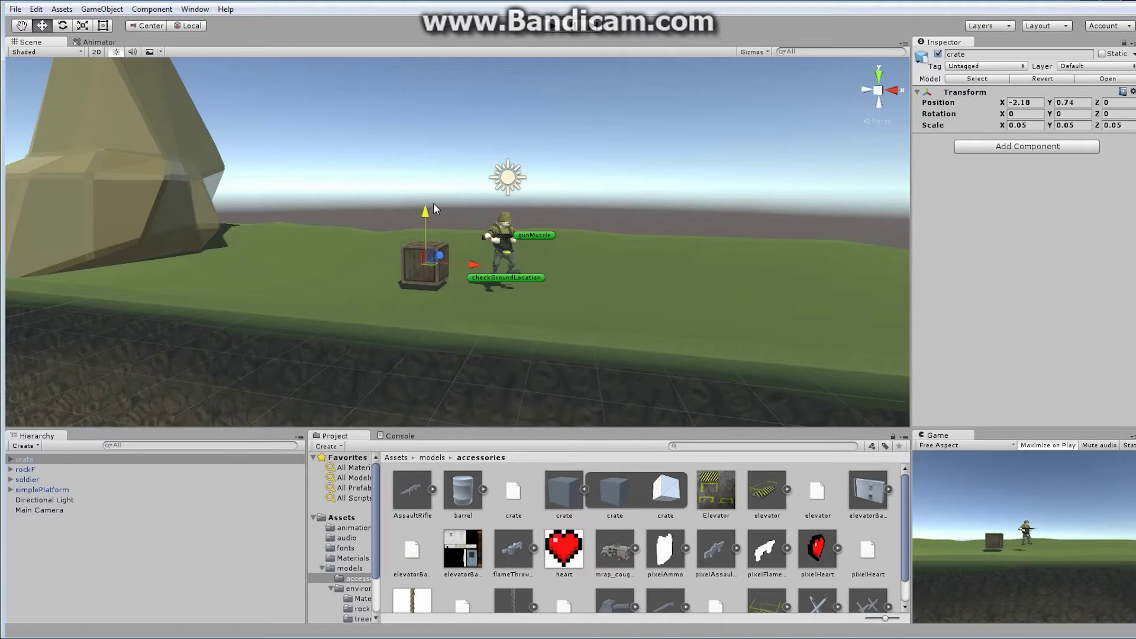
pyautogui.keyDown('alt'); pyautogui.moveTo(510, 274); pyautogui.dragTo(485, 248); pyautogui.keyUp('alt')
pyautogui.keyDown('alt'); pyautogui.moveTo(485, 249); pyautogui.dragTo(575, 253, button='right'); pyautogui.keyUp('alt')
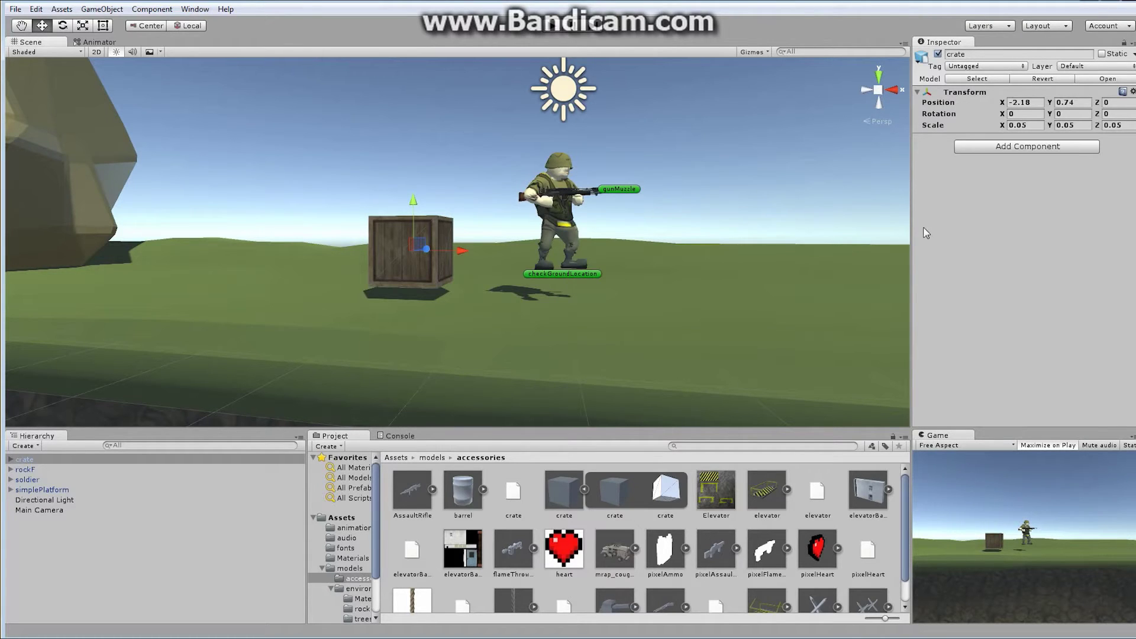
# Add a Box Collider to the crate with a size of 20 on X, Y and Z
pyautogui.click(1035, 150)
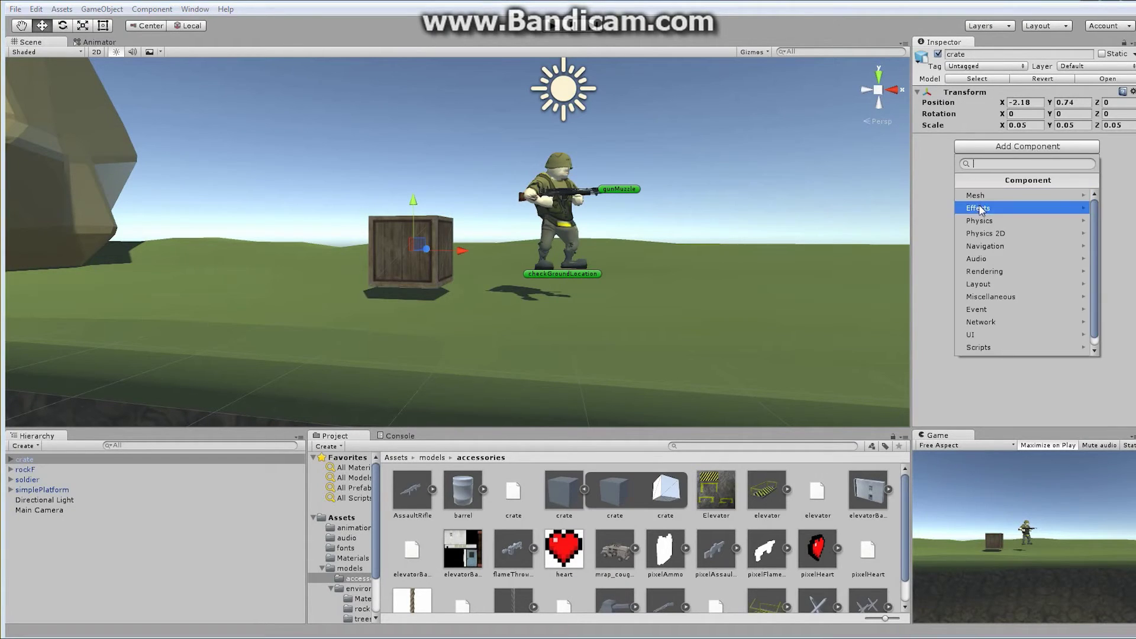
pyautogui.click(993, 221)
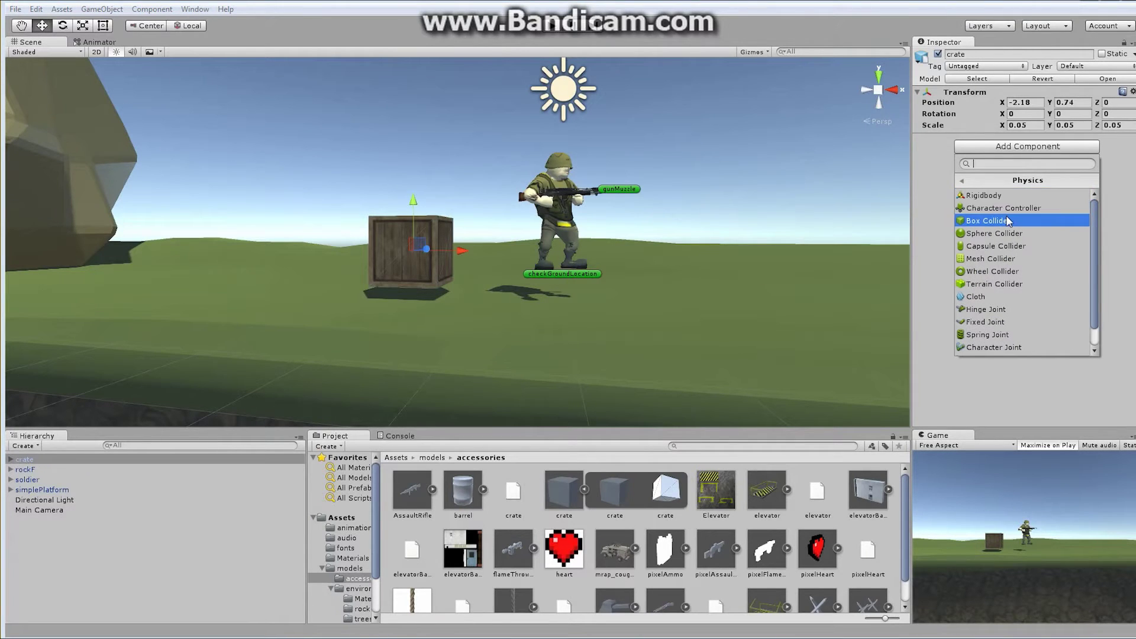
pyautogui.click(1007, 223)
pyautogui.click(1024, 200)
pyautogui.click(1072, 199)
pyautogui.write('20')
pyautogui.click(1116, 201)
pyautogui.write('20')
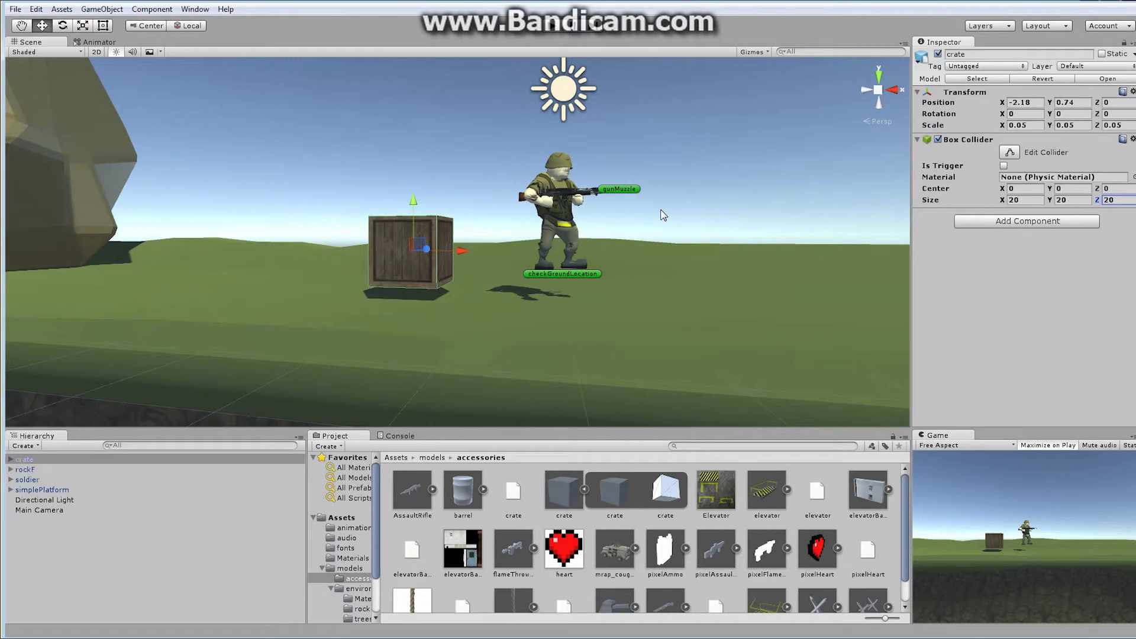
# Assign the crate to the Ground layer
pyautogui.click(1074, 67)
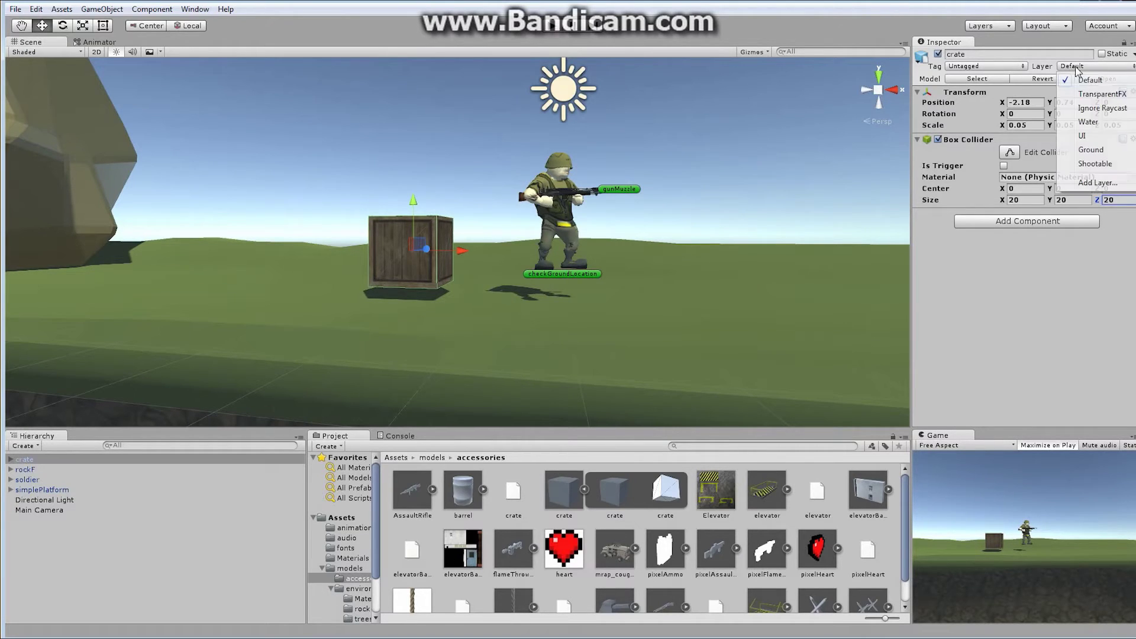
pyautogui.click(1091, 150)
pyautogui.click(503, 345)
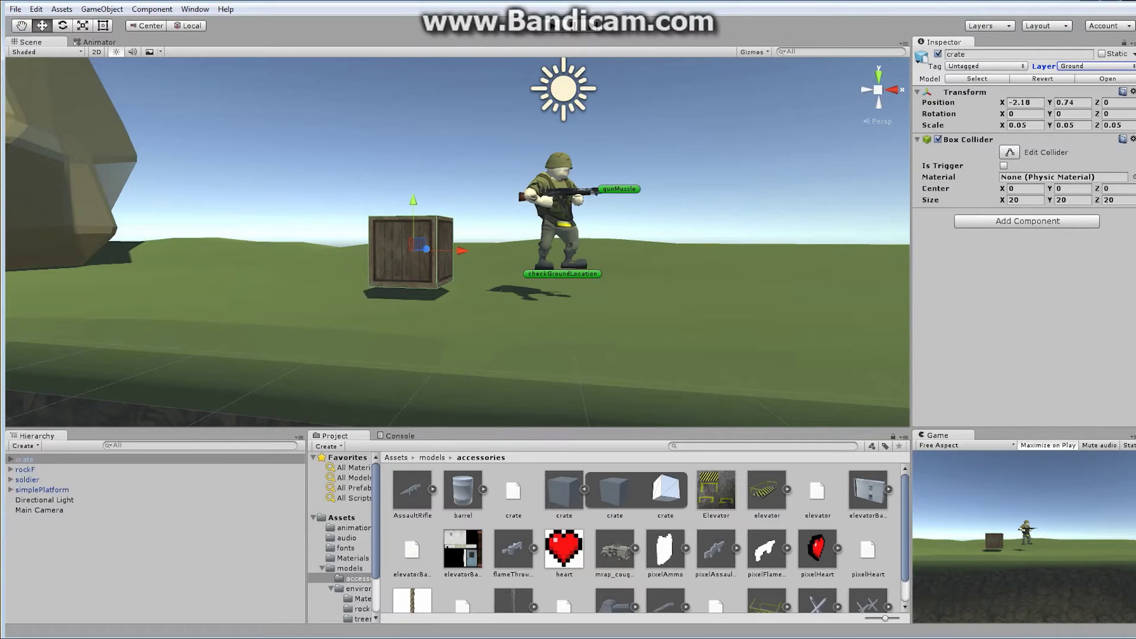
# Add a Rigidbody to the crate and raise the crate above the ground to about Y 2.01
pyautogui.click(1004, 221)
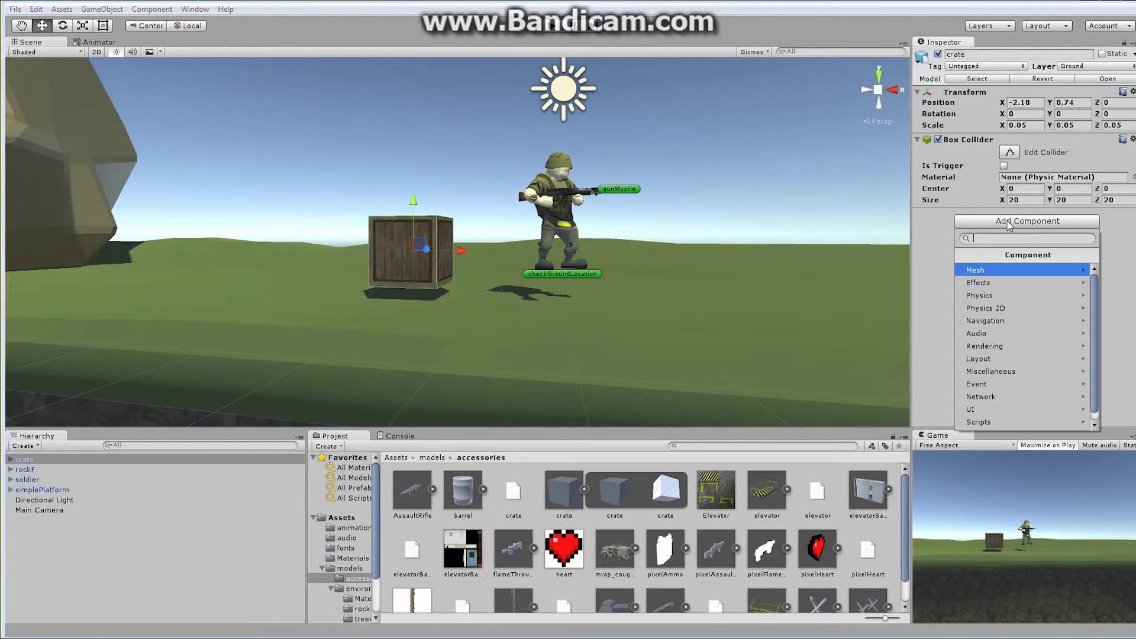
pyautogui.click(982, 295)
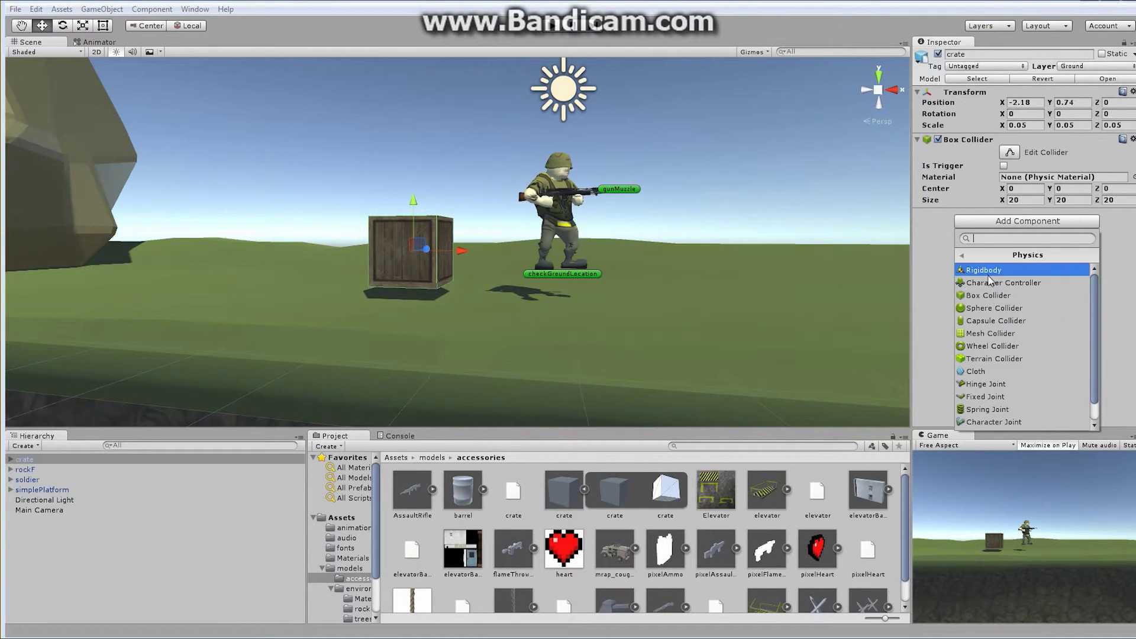
pyautogui.click(987, 273)
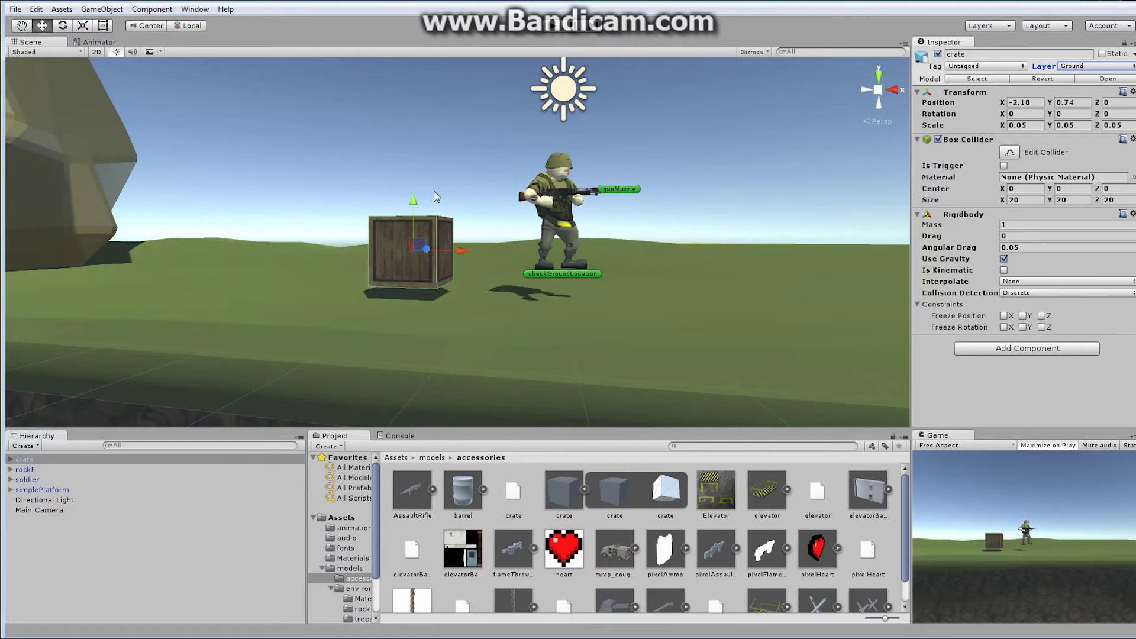
pyautogui.moveTo(413, 199); pyautogui.dragTo(414, 115)
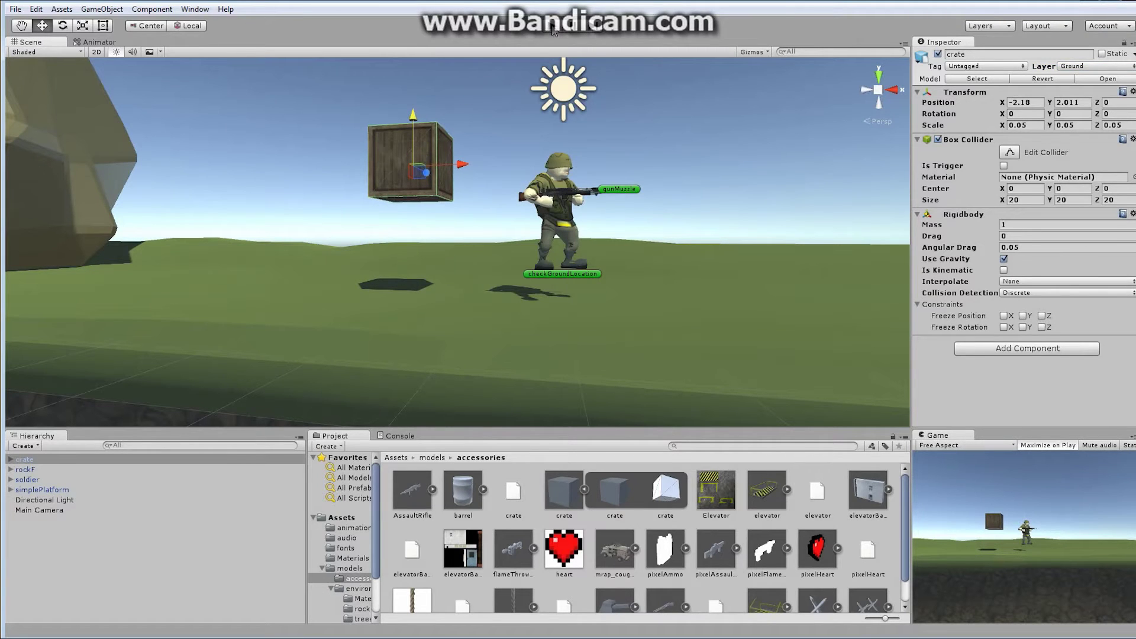
# Play-test the falling crate by making the soldier jump onto it and walk across its top
pyautogui.click(553, 27)
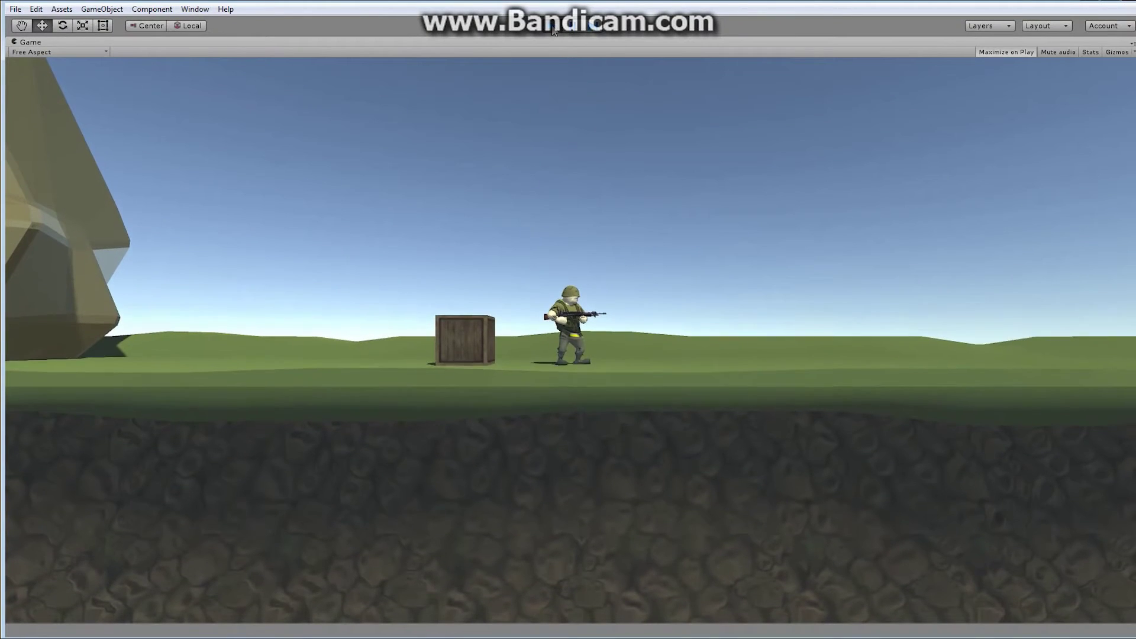
pyautogui.press('d')
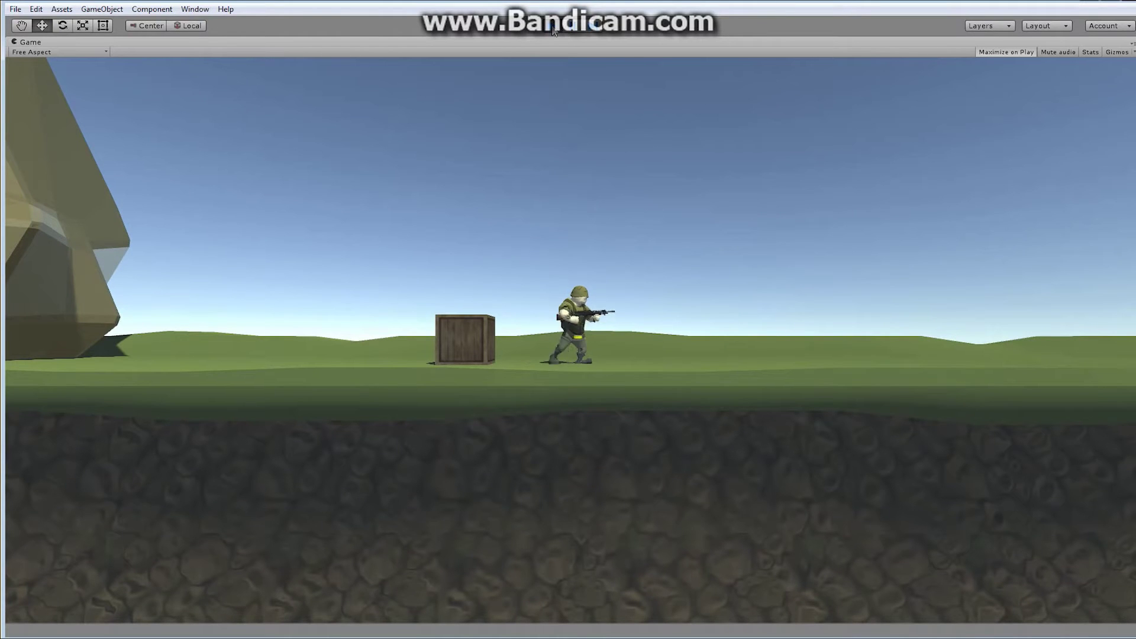
pyautogui.press('a')
pyautogui.press('space')
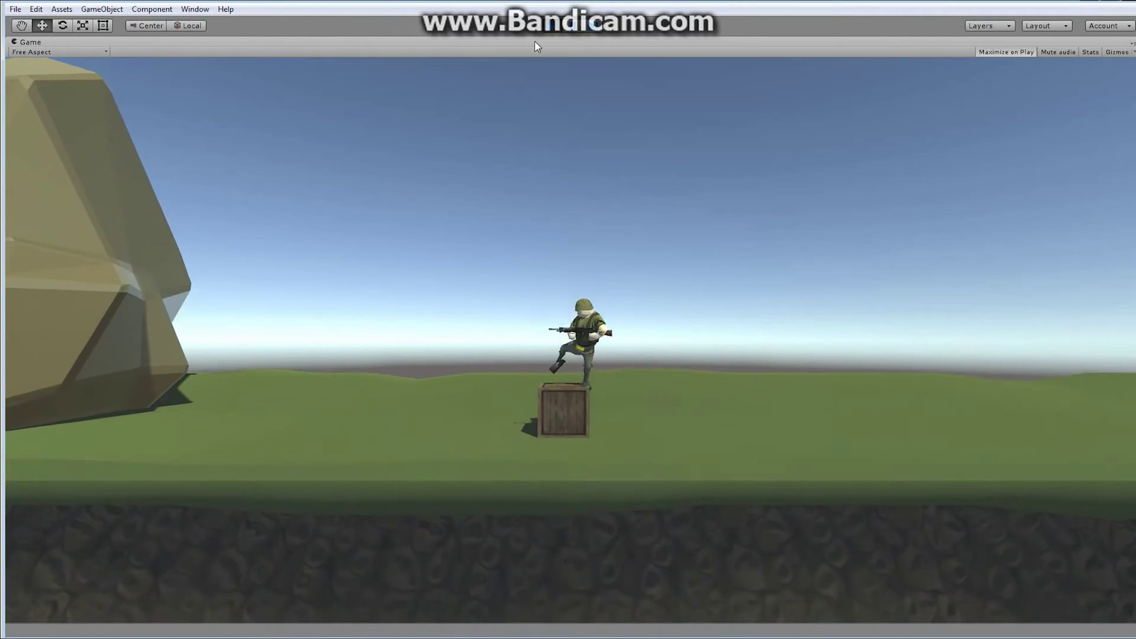
pyautogui.press('a')
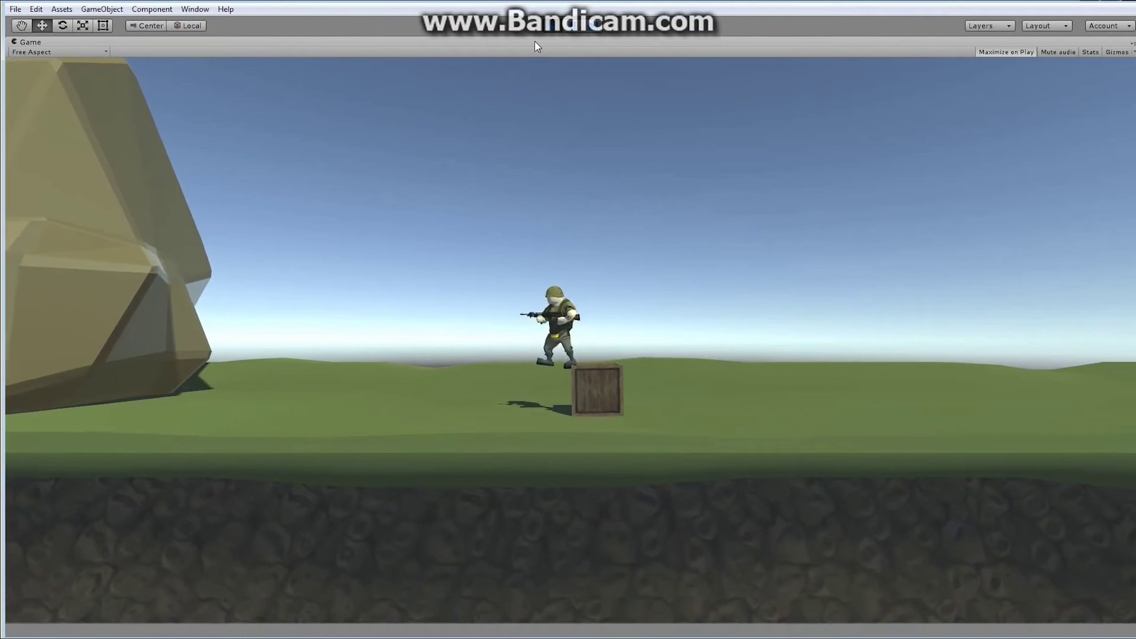